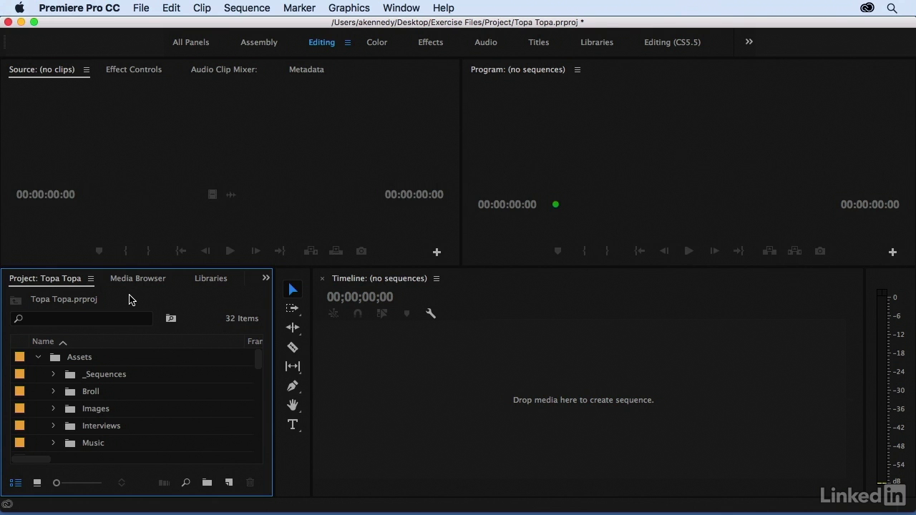
# Maximize the Project panel and look through the first two interviewee bins inside the Interviews bin
pyautogui.press('`')
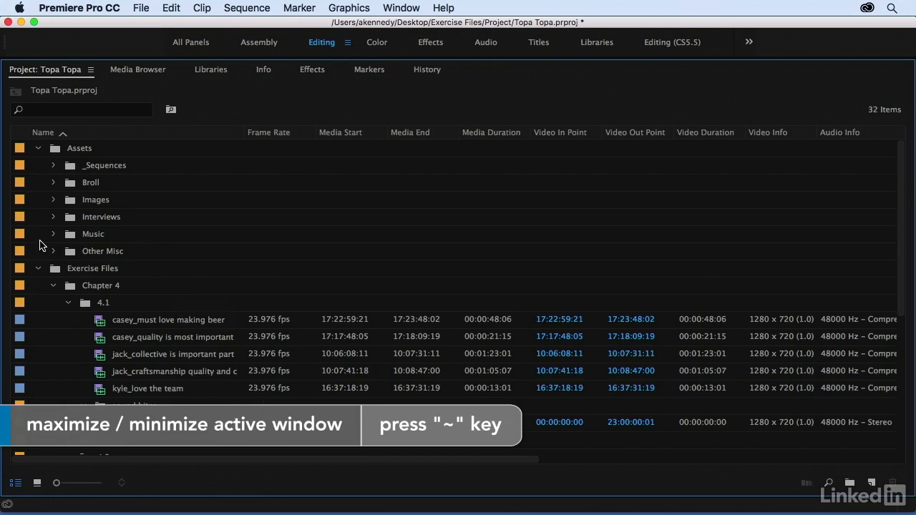
pyautogui.click(53, 217)
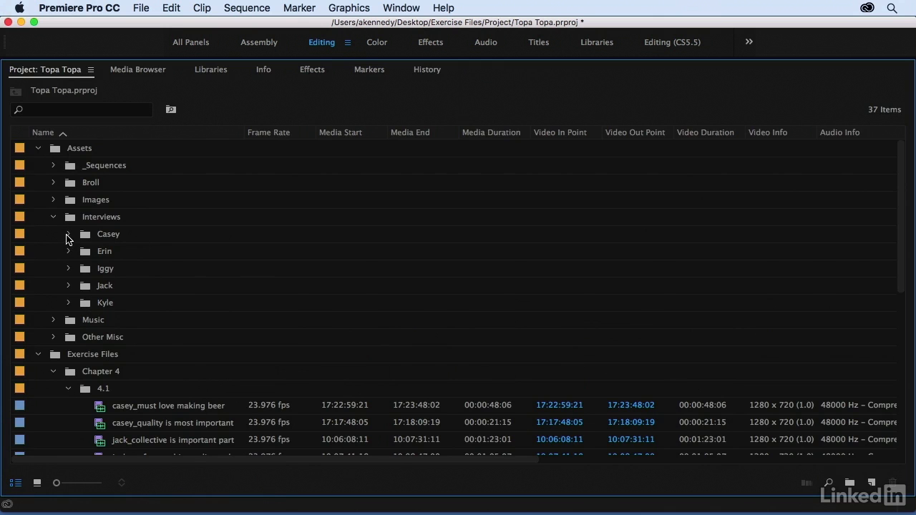
pyautogui.click(67, 235)
pyautogui.click(67, 235)
pyautogui.click(68, 251)
pyautogui.click(68, 251)
pyautogui.click(54, 218)
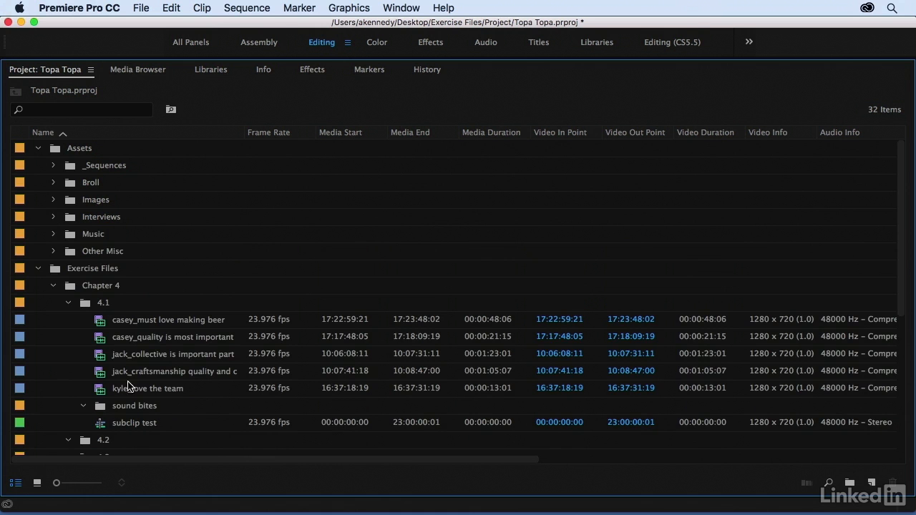
# Load the clip "jack_craftsmanship quality and community" from Exercise Files > Chapter 4 > 4.1 into the Source Monitor
pyautogui.click(86, 305)
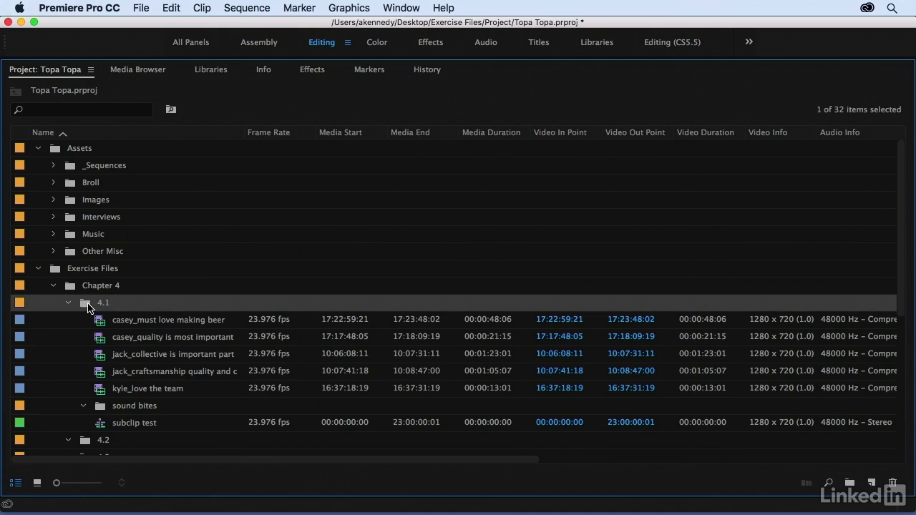
pyautogui.click(53, 286)
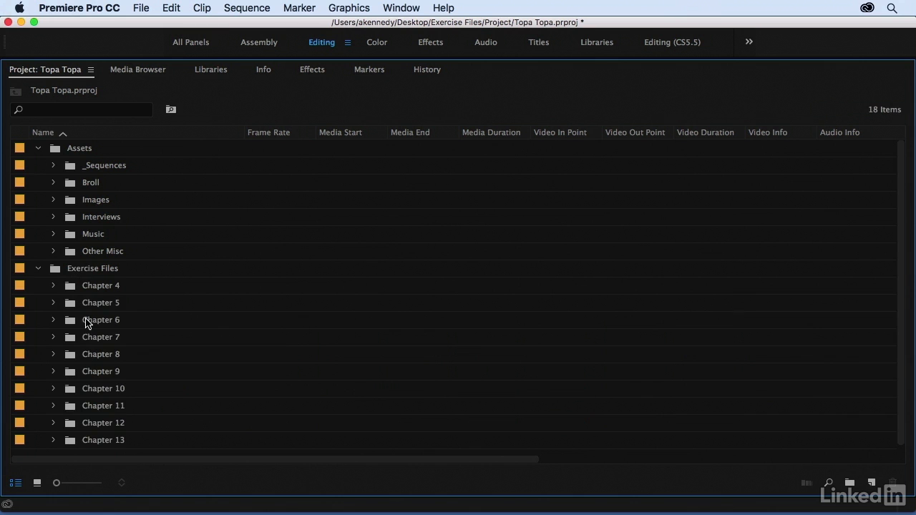
pyautogui.click(53, 285)
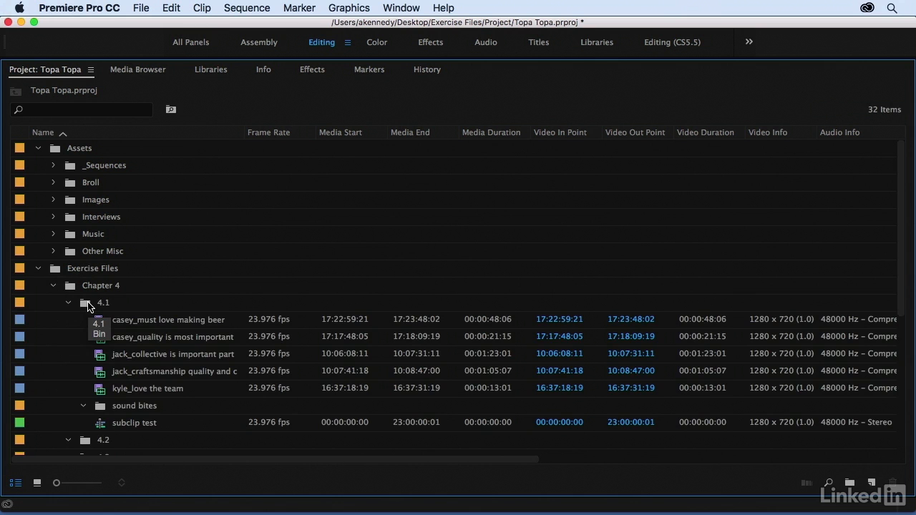
pyautogui.click(103, 377)
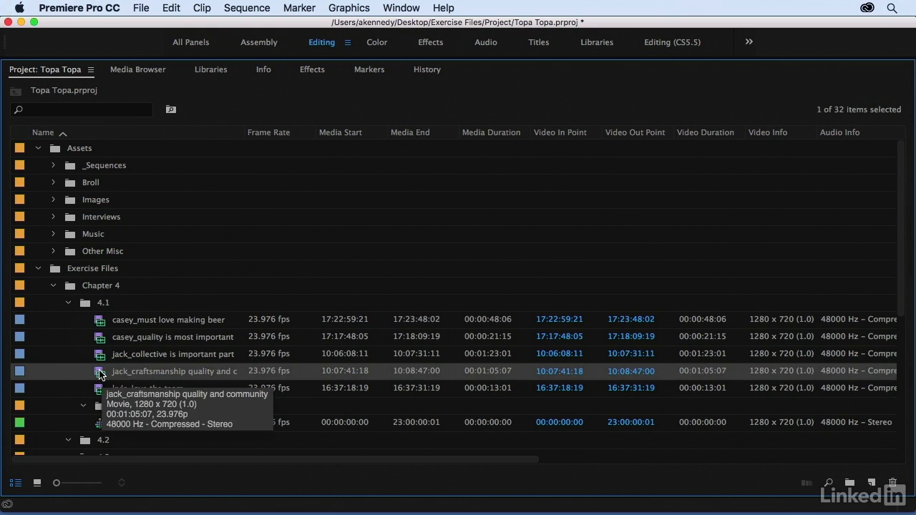
pyautogui.doubleClick(100, 374)
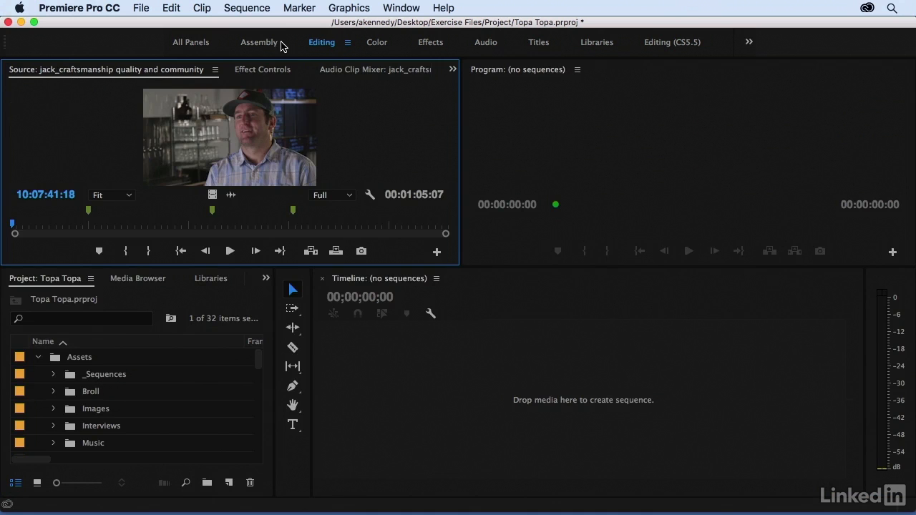
# Switch to the Assembly workspace and bring the contents of the 4.1 bin into view
pyautogui.click(259, 42)
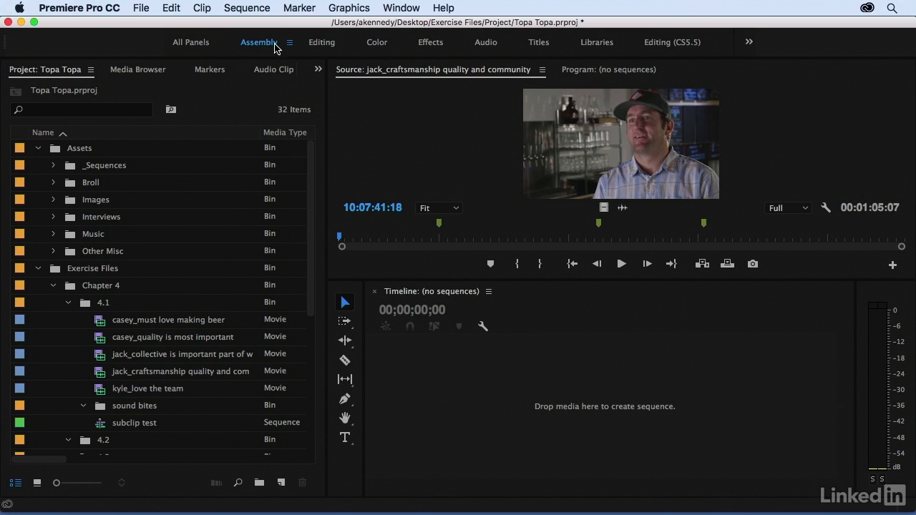
pyautogui.click(401, 7)
pyautogui.moveTo(412, 26)
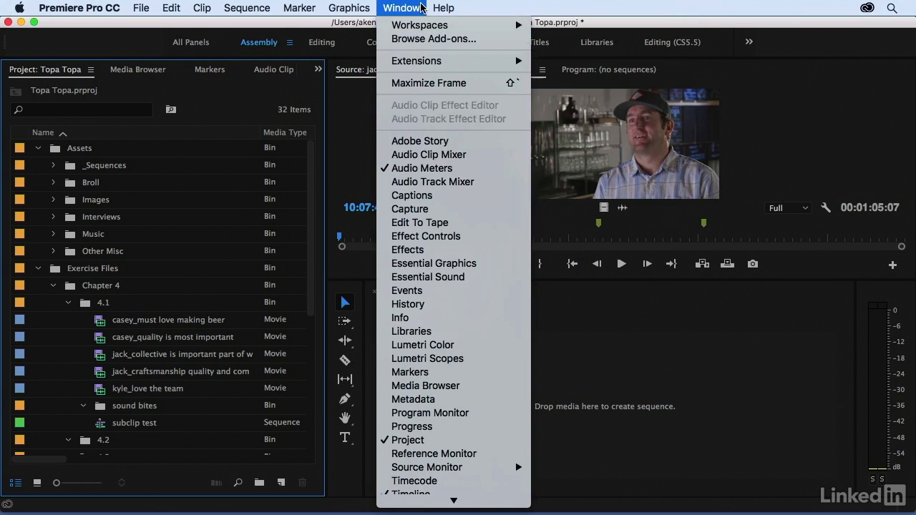
pyautogui.click(417, 8)
pyautogui.moveTo(313, 210); pyautogui.dragTo(310, 253)
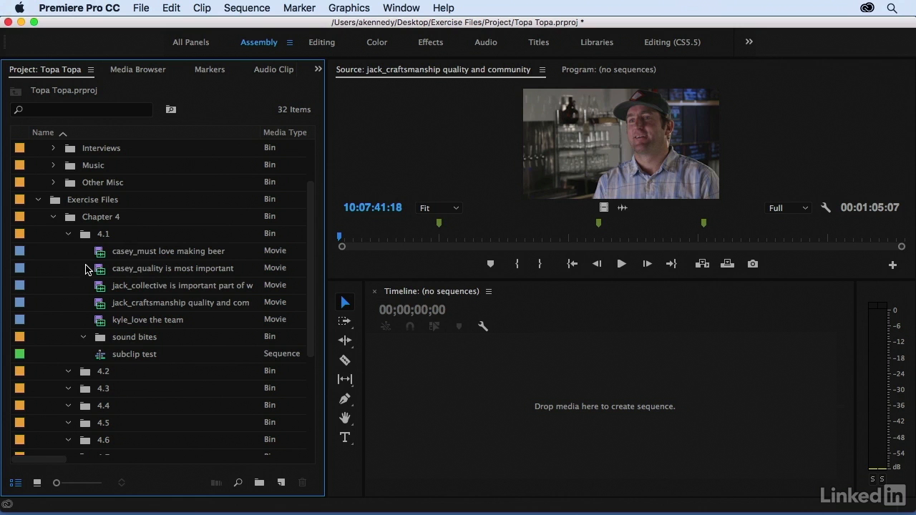
# Play the opening seconds of the loaded clip in the Source Monitor
pyautogui.click(406, 158)
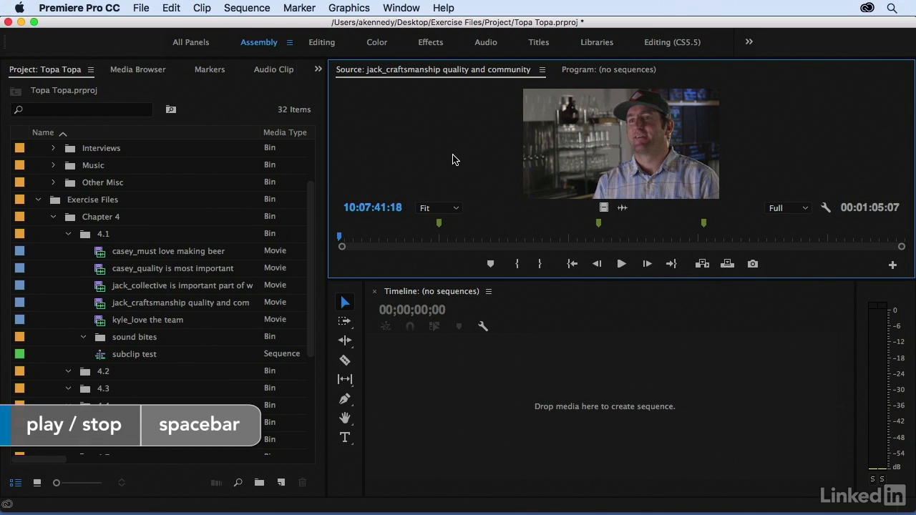
pyautogui.press('space')
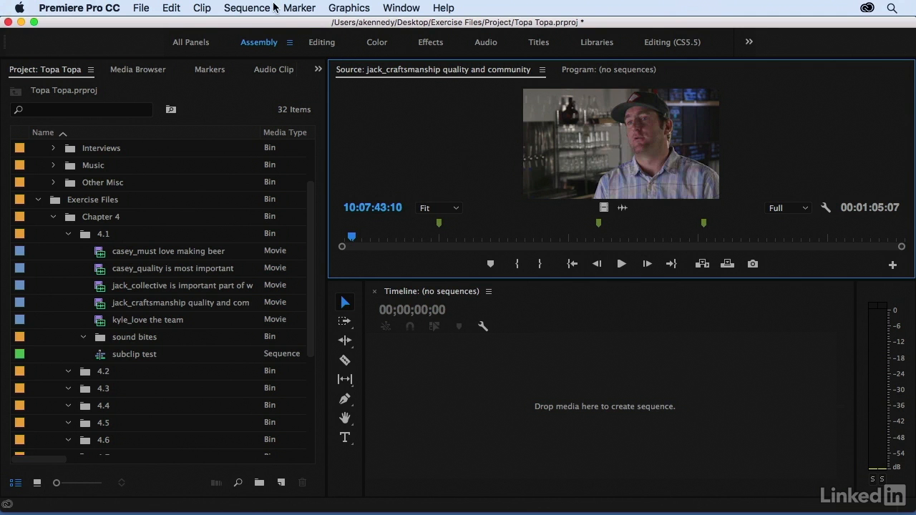
# Examine the Keyboard Shortcuts layout for the playback, shuttle and marking commands, then close it
pyautogui.click(105, 5)
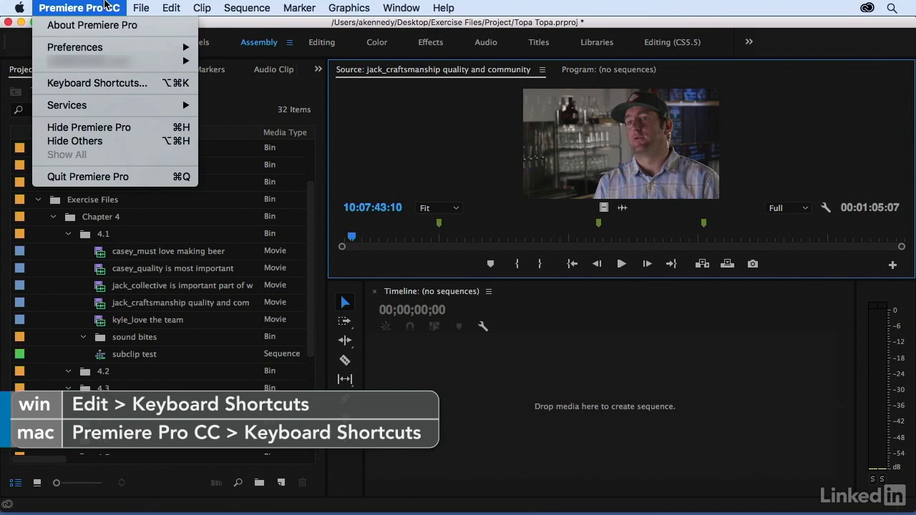
pyautogui.click(112, 84)
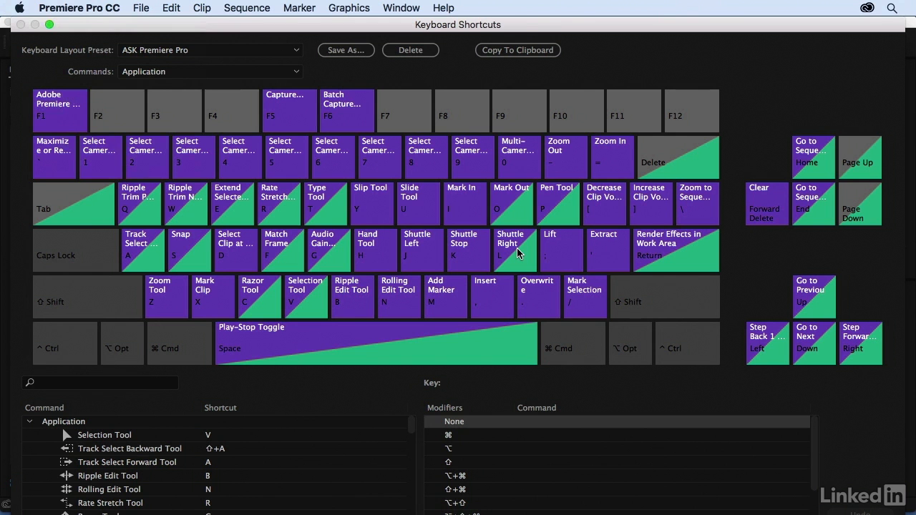
pyautogui.press('Escape')
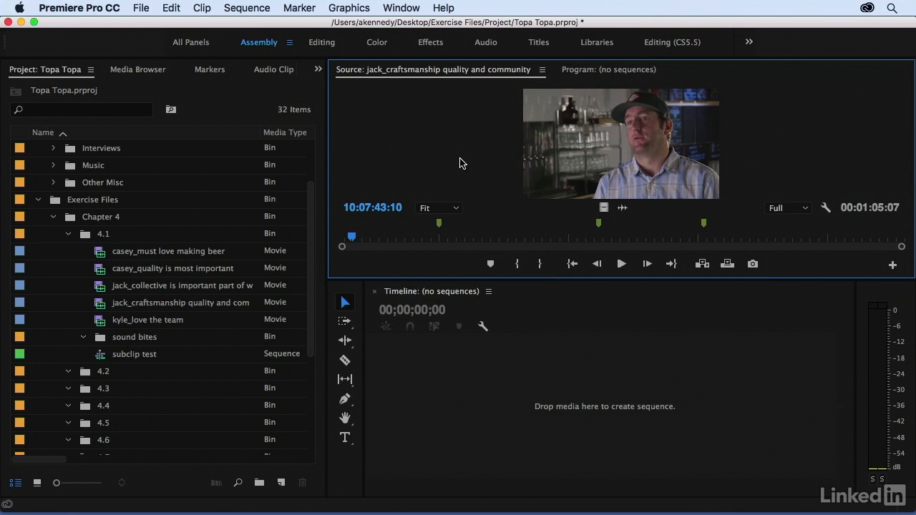
# Shuttle the source clip forward at normal speed, stop it, then shuttle it backward and stop again
pyautogui.press('l')
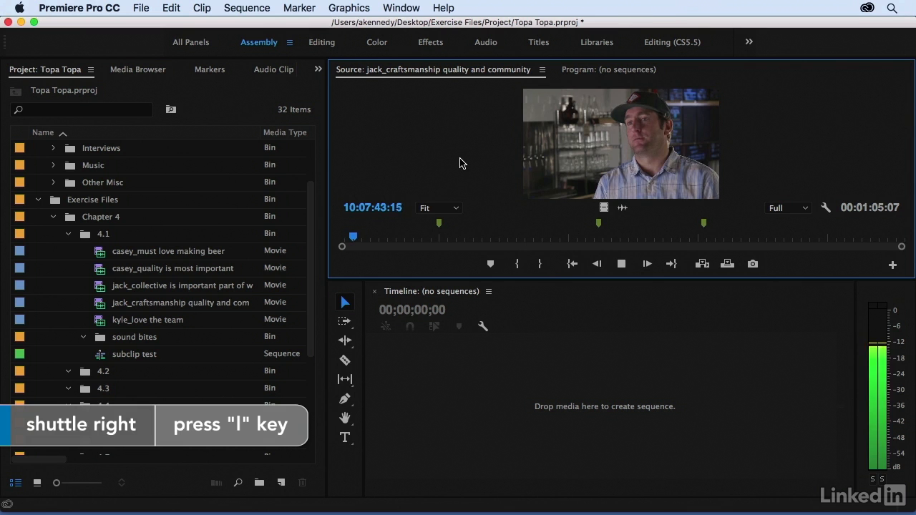
pyautogui.press('k')
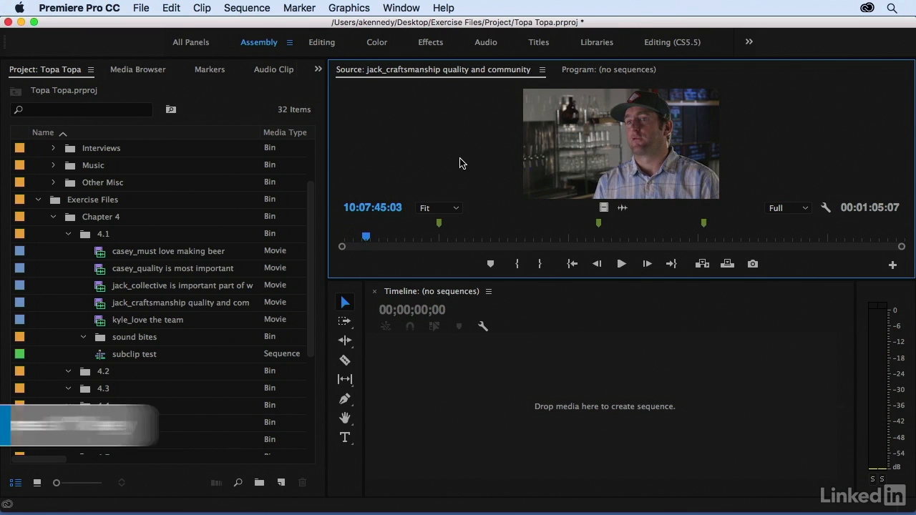
pyautogui.press('j')
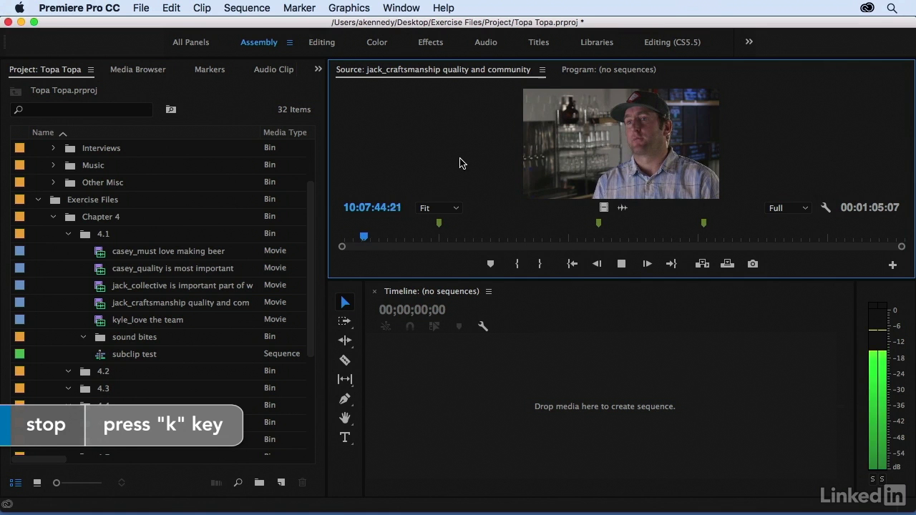
pyautogui.press('k')
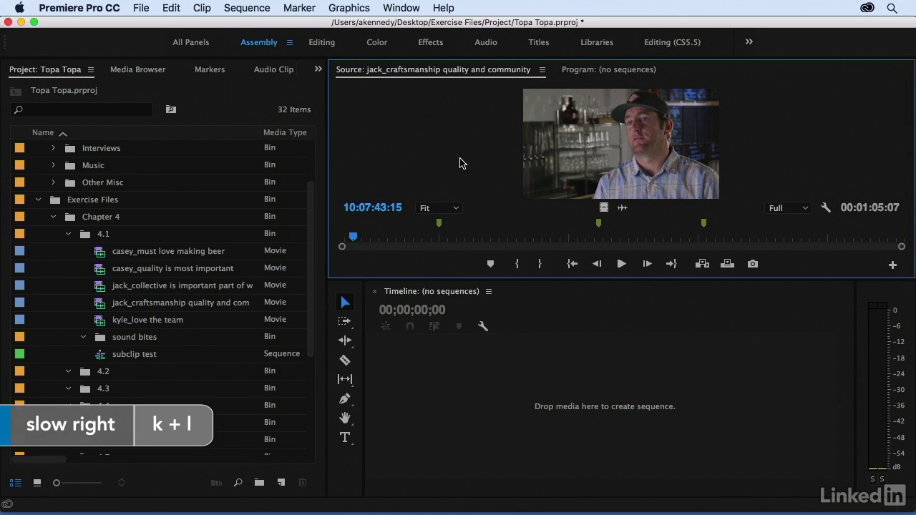
# Shuttle the source clip slowly forward, stop it, then shuttle it slowly backward and stop again
pyautogui.hotkey('k', 'l')
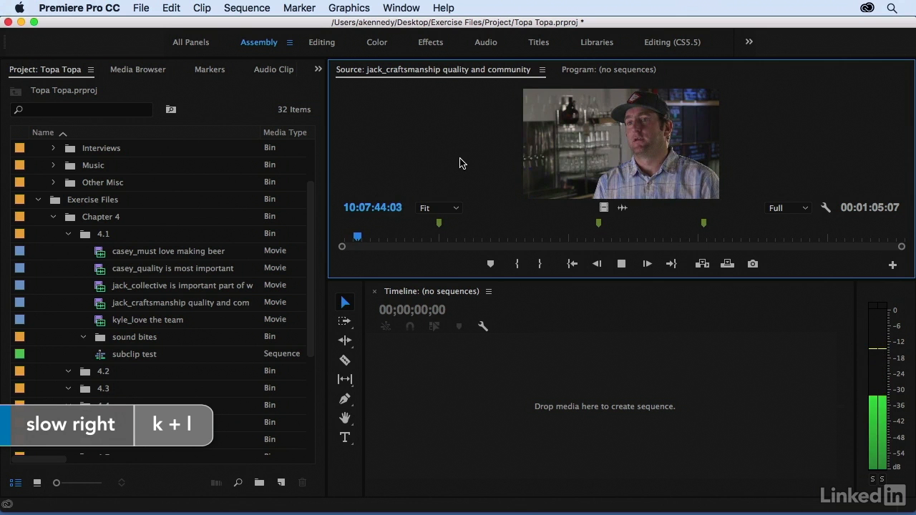
pyautogui.press('k')
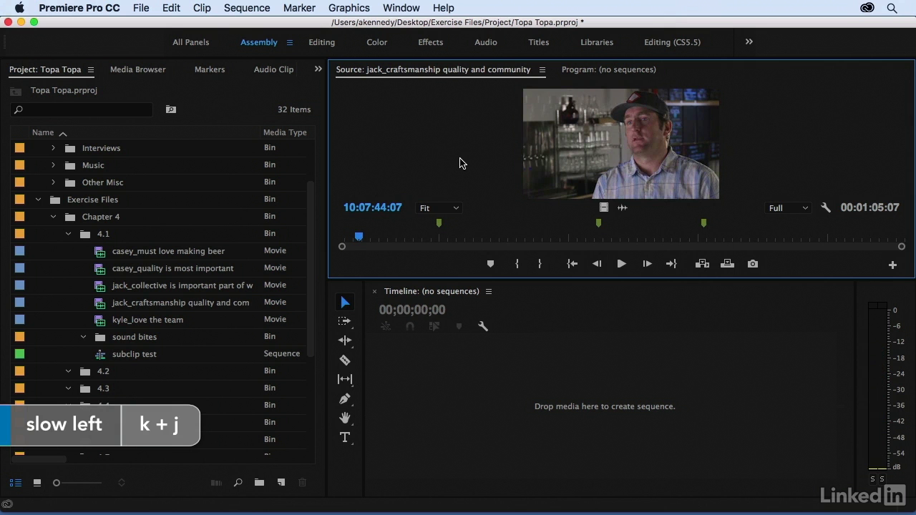
pyautogui.hotkey('k', 'j')
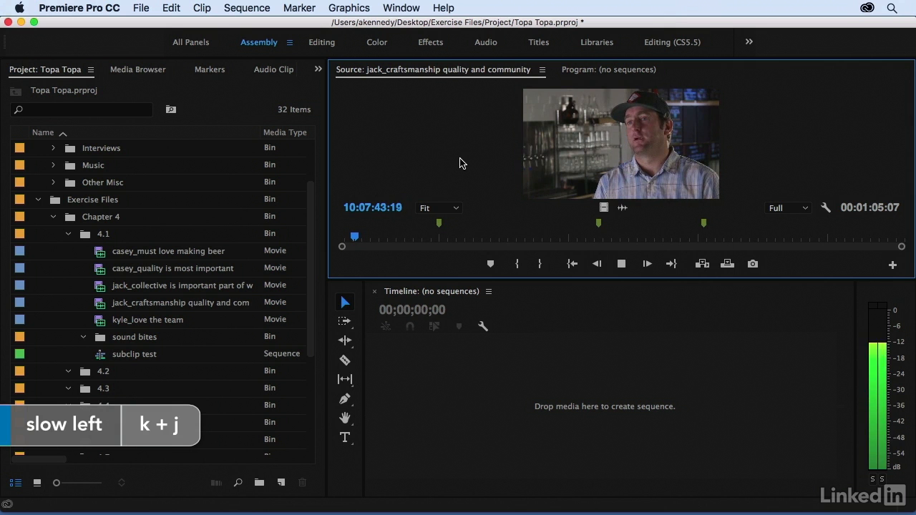
pyautogui.press('k')
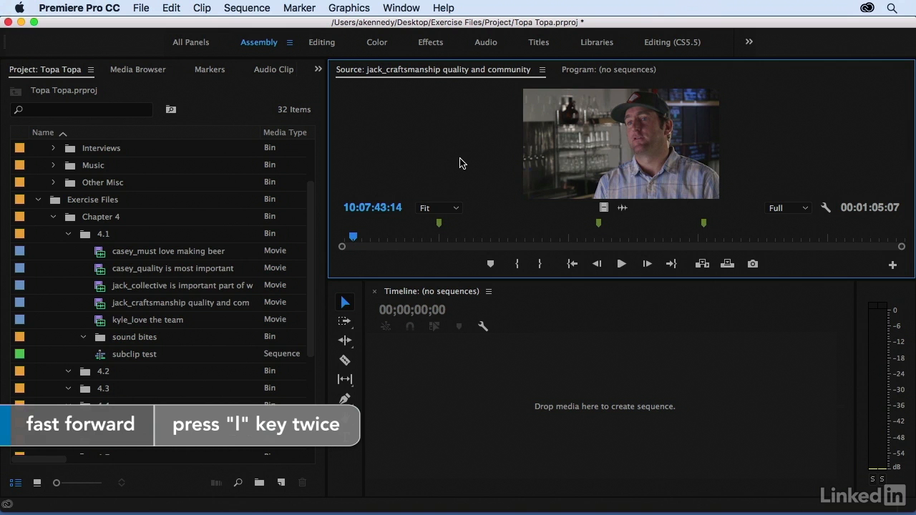
# Fast-forward the source clip at double shuttle, stop it, then fast-rewind it and stop again
pyautogui.press('l')
pyautogui.press('l')
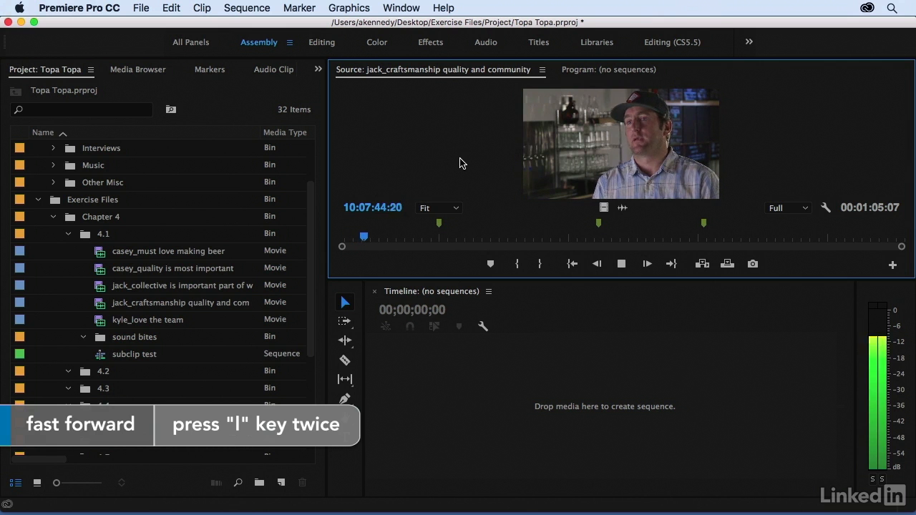
pyautogui.press('k')
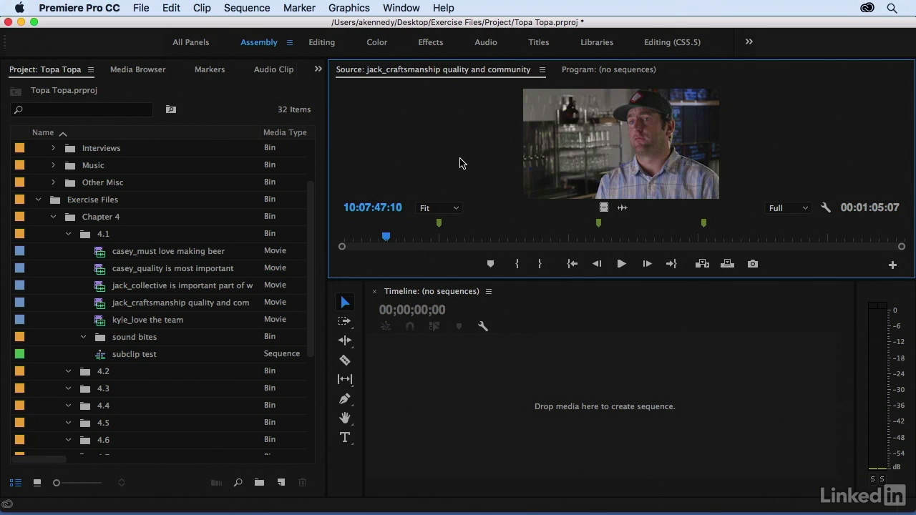
pyautogui.press('j')
pyautogui.press('j')
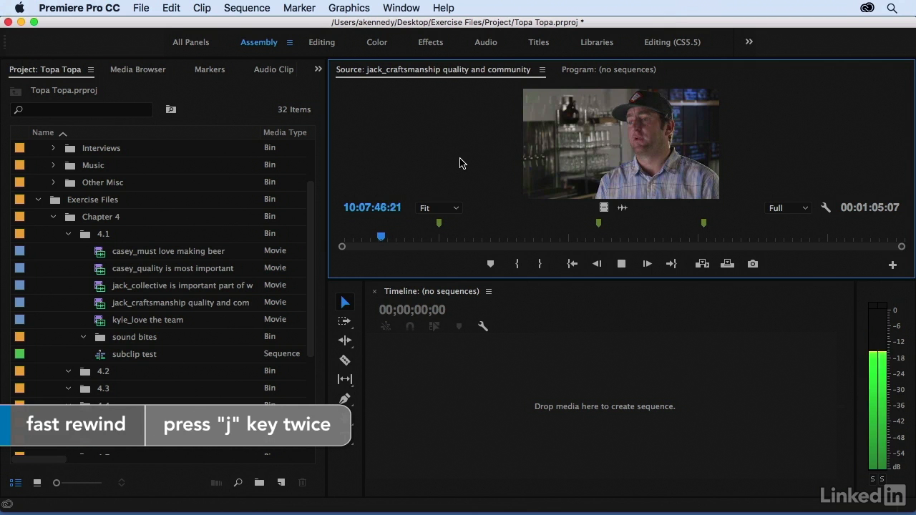
pyautogui.press('k')
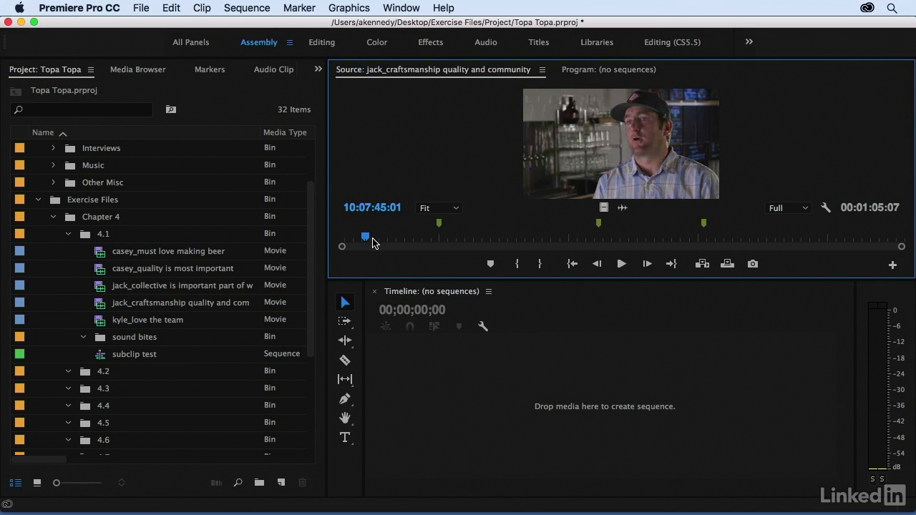
# Mark an In point at the source clip's start, 10:07:41:18, and an Out point at 10:07:52:17
pyautogui.moveTo(366, 240); pyautogui.dragTo(273, 245)
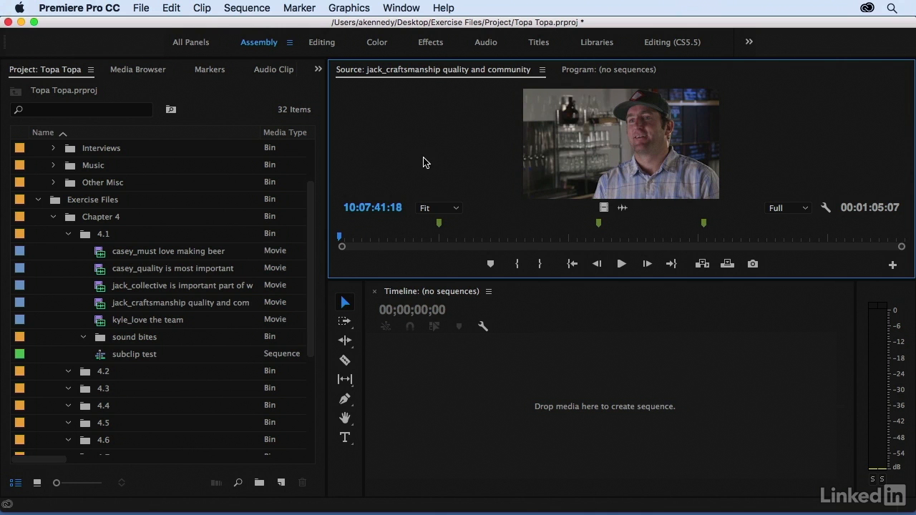
pyautogui.press('i')
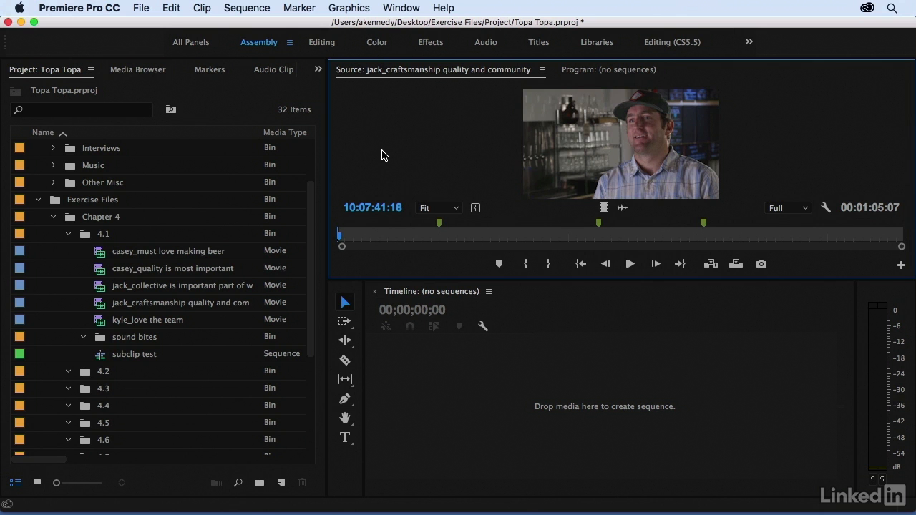
pyautogui.press('space')
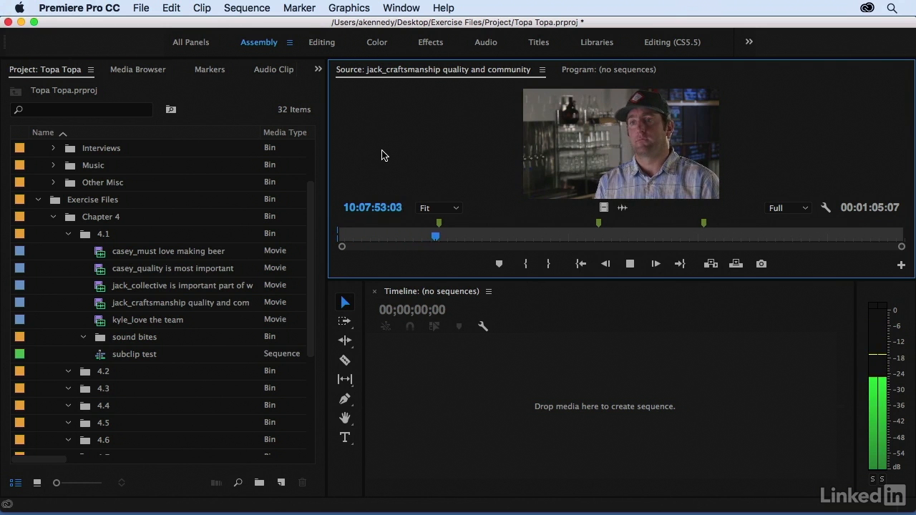
pyautogui.press('j')
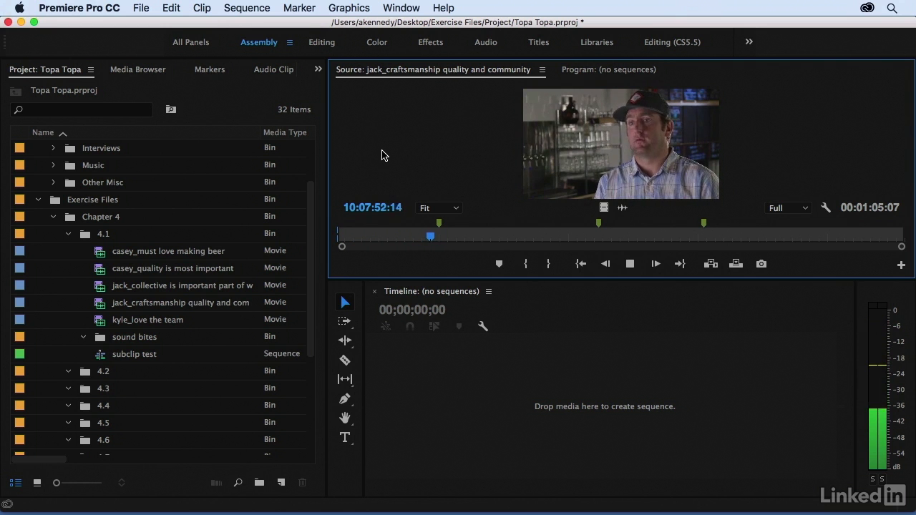
pyautogui.press('k')
pyautogui.press('o')
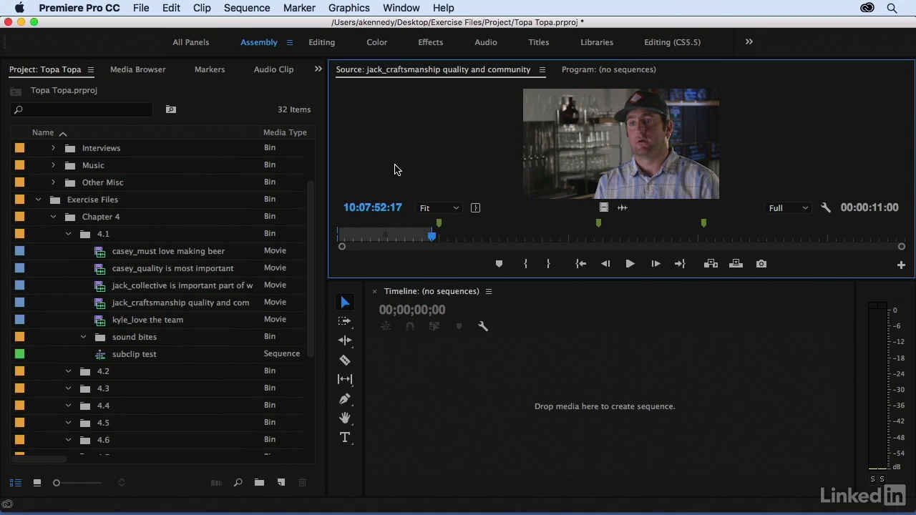
# Play the source clip's marked range from In to Out
pyautogui.hotkey('alt', 'k')
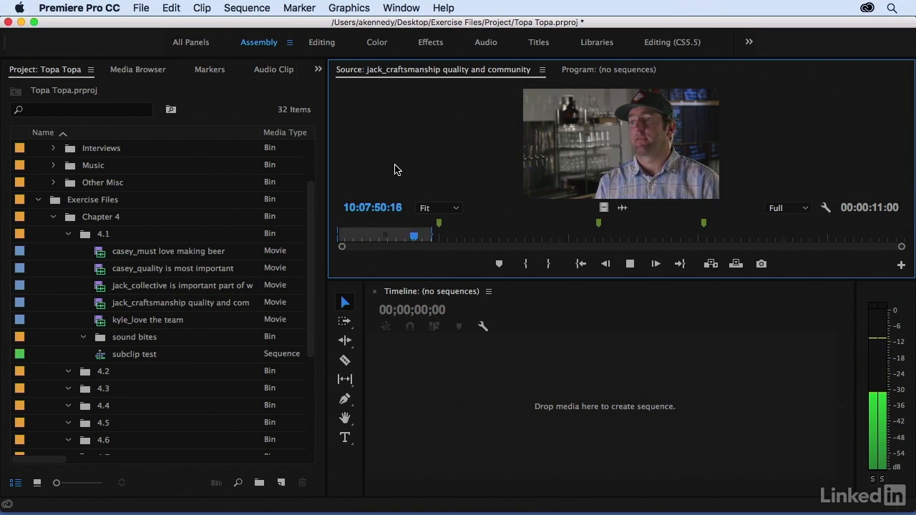
pyautogui.press('space')
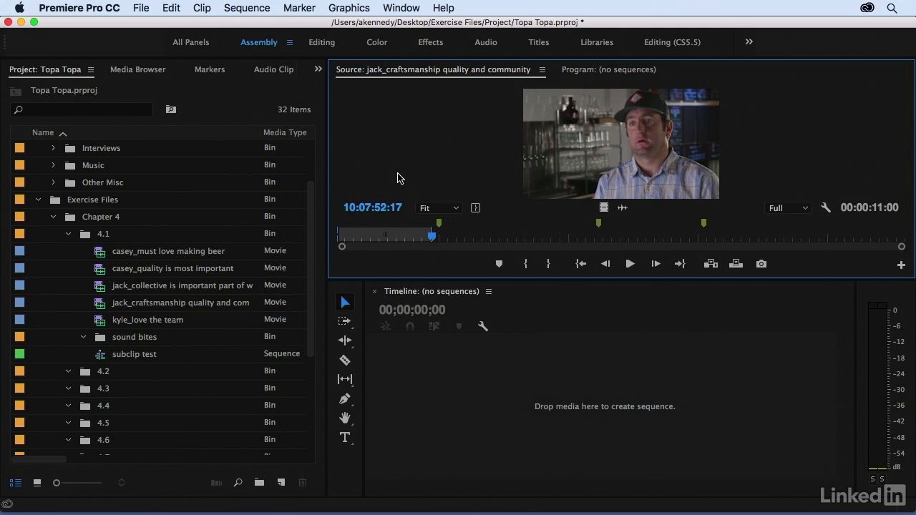
# Display the source clip's audio waveform and set the Out point closer to the end of the spoken phrase, at 10:07:52:15
pyautogui.press('+')
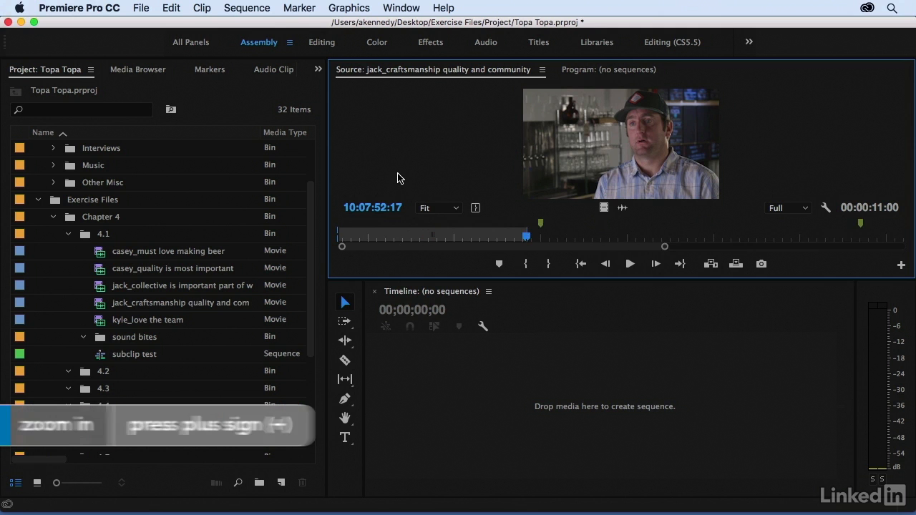
pyautogui.press('+')
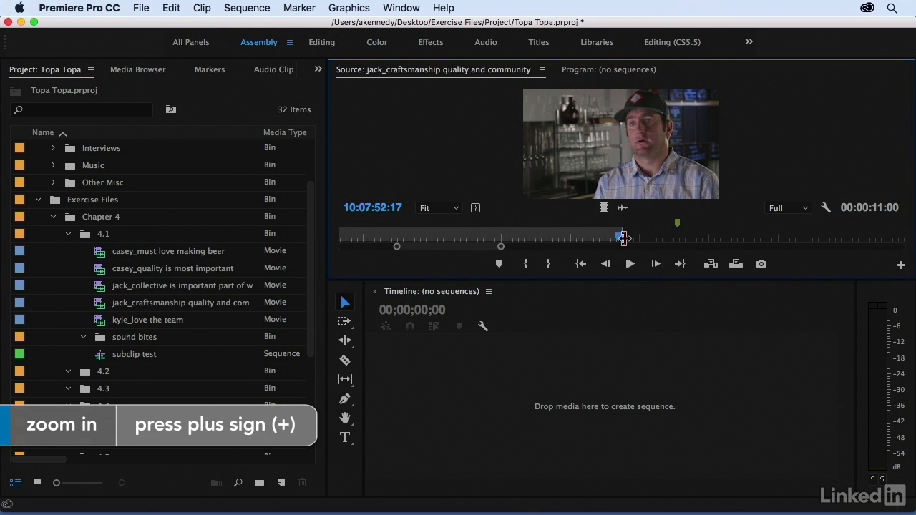
pyautogui.click(623, 208)
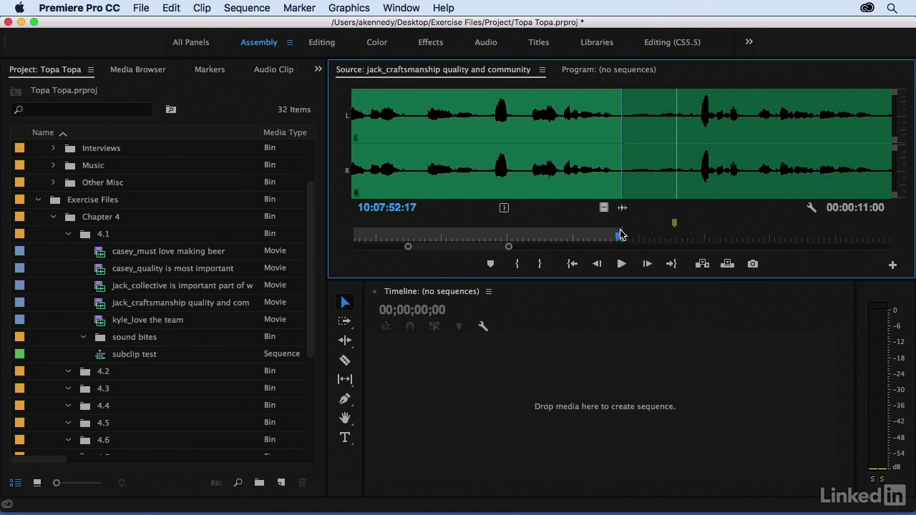
pyautogui.moveTo(621, 229)
pyautogui.mouseDown()
pyautogui.moveTo(610, 229)
pyautogui.moveTo(644, 230)
pyautogui.moveTo(617, 231)
pyautogui.moveTo(645, 240)
pyautogui.moveTo(616, 237)
pyautogui.mouseUp()
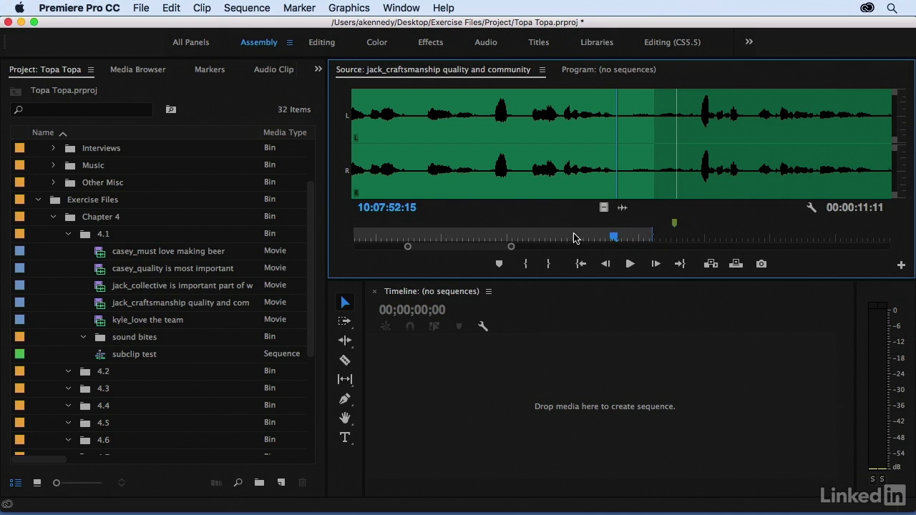
pyautogui.press('o')
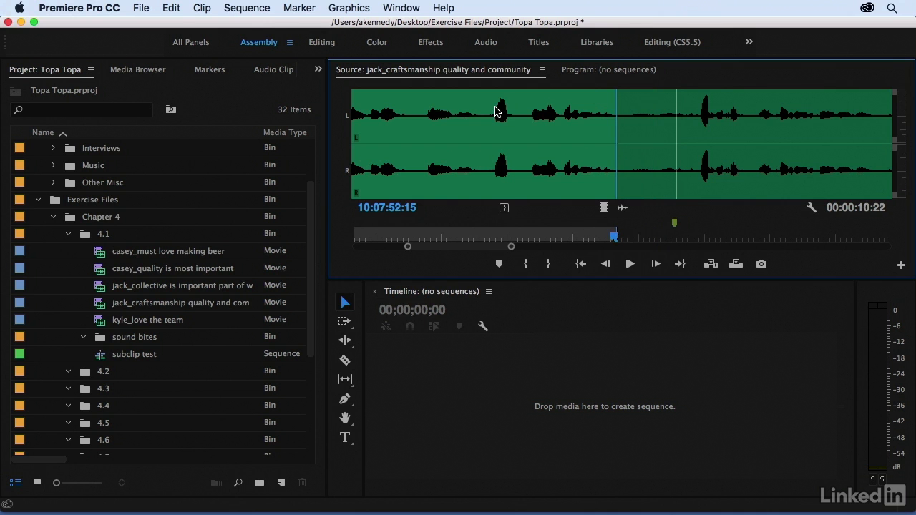
# Play the clip from about 10:07:50:21 to the Out point and extend the marked range to 00:00:11:01
pyautogui.click(500, 237)
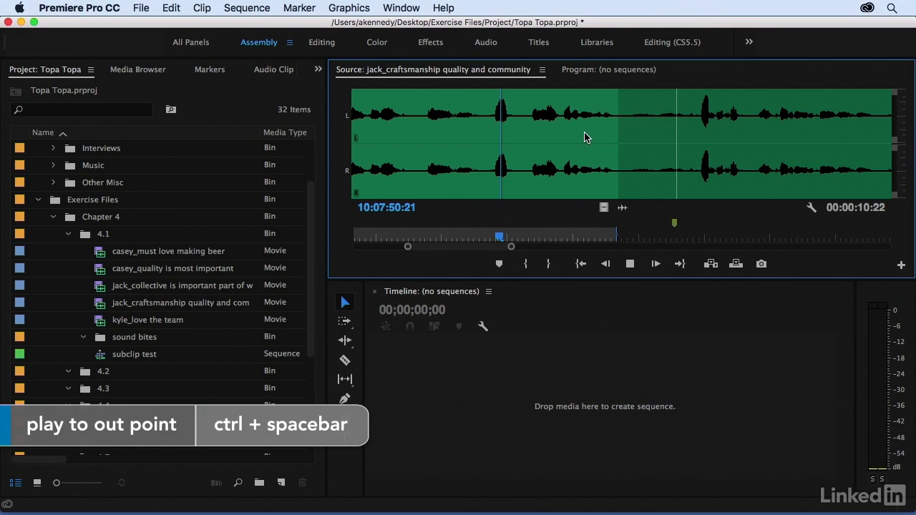
pyautogui.hotkey('ctrl', 'space')
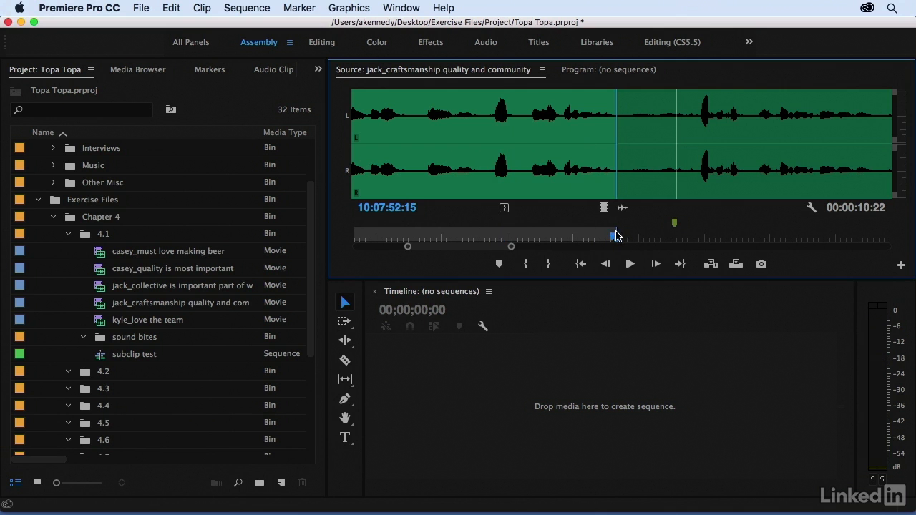
pyautogui.moveTo(614, 235); pyautogui.dragTo(626, 230)
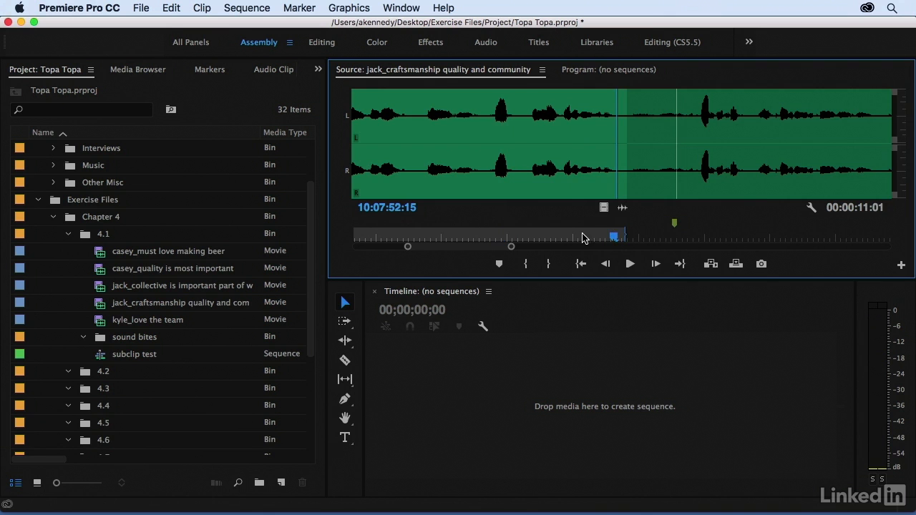
# Return the Source Monitor to the video display and widen its visible time range to most of the clip
pyautogui.click(604, 207)
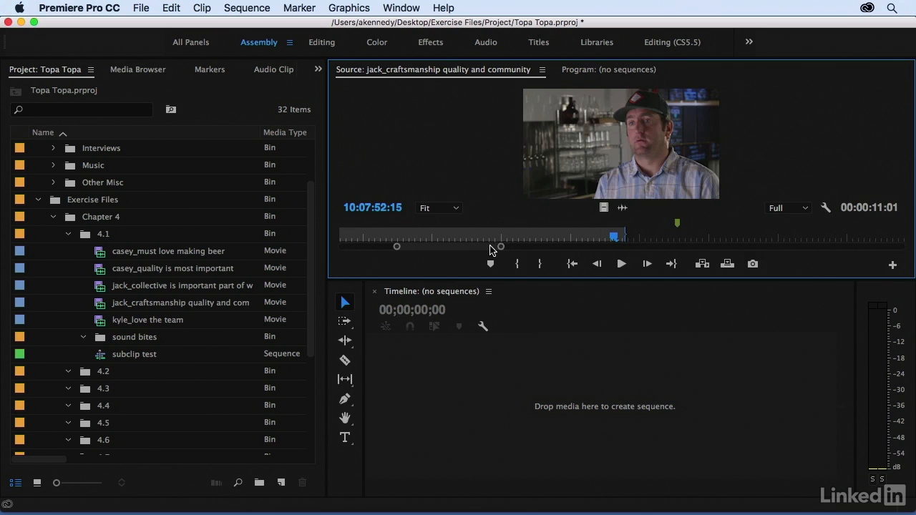
pyautogui.moveTo(501, 248); pyautogui.dragTo(710, 247)
pyautogui.moveTo(770, 254); pyautogui.dragTo(884, 251)
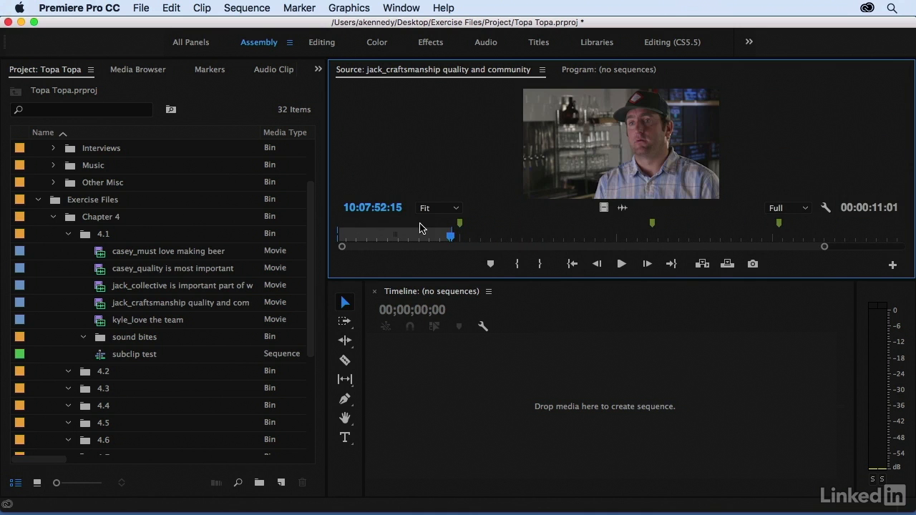
# Try marking a different range from 10:07:54:02 to 10:07:59:16, and undo both new marks
pyautogui.click(466, 236)
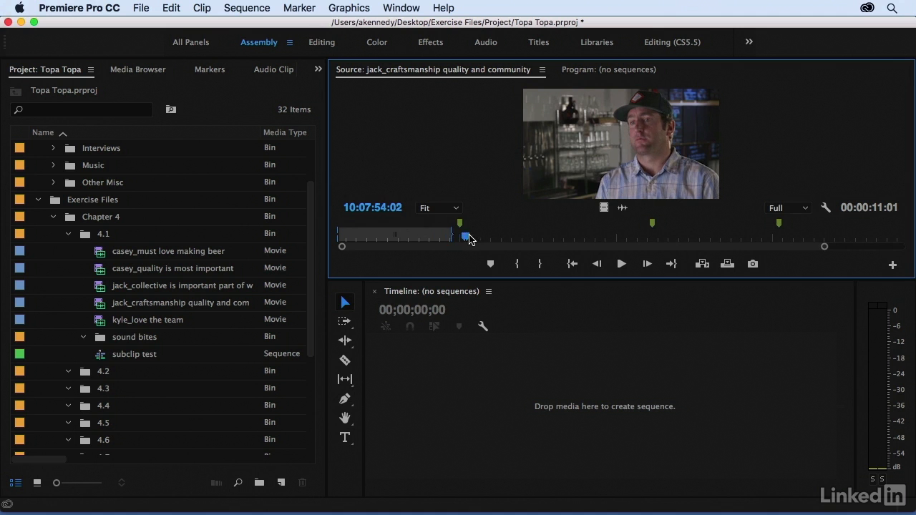
pyautogui.press('i')
pyautogui.click(524, 237)
pyautogui.press('o')
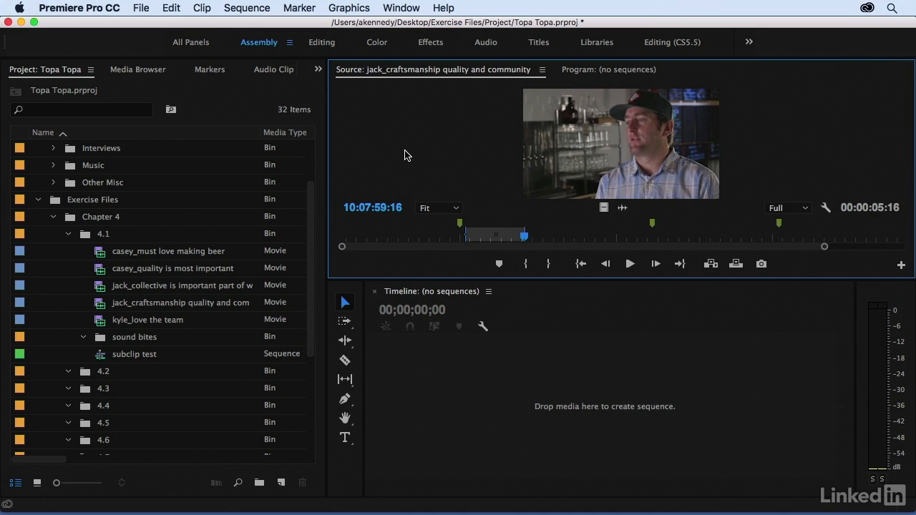
pyautogui.press('super+z')
pyautogui.press('super+z')
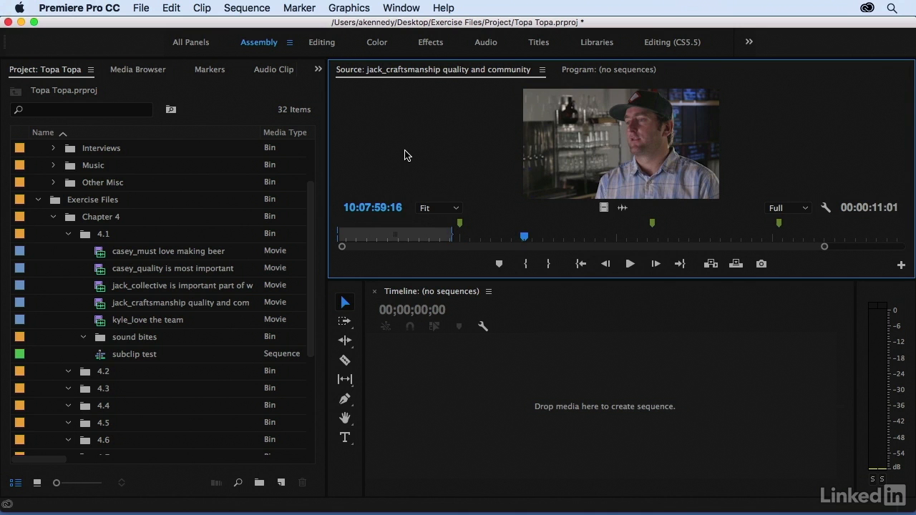
pyautogui.scroll(-2, 404, 158)
pyautogui.click(399, 239)
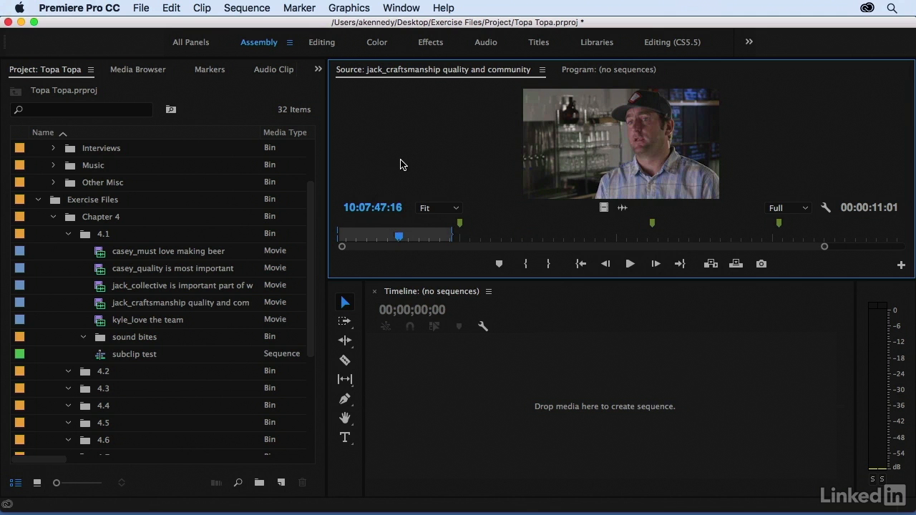
pyautogui.click(202, 7)
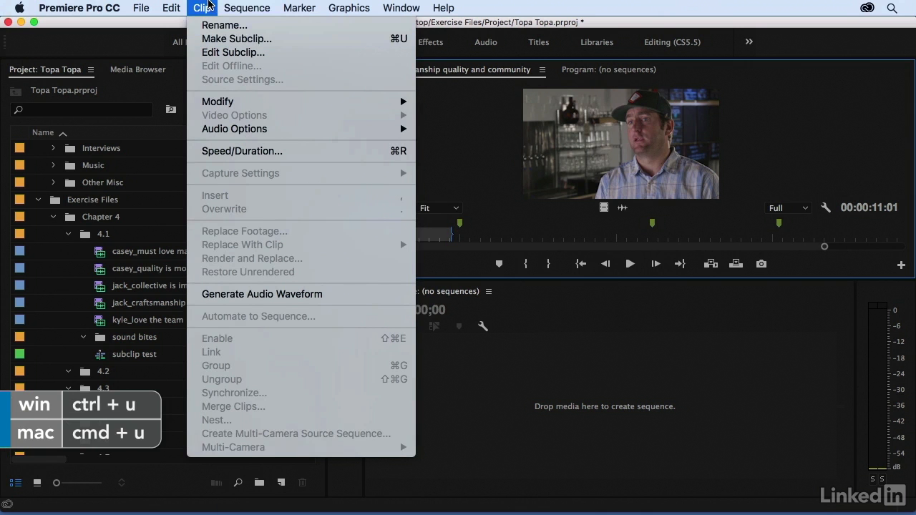
pyautogui.click(209, 6)
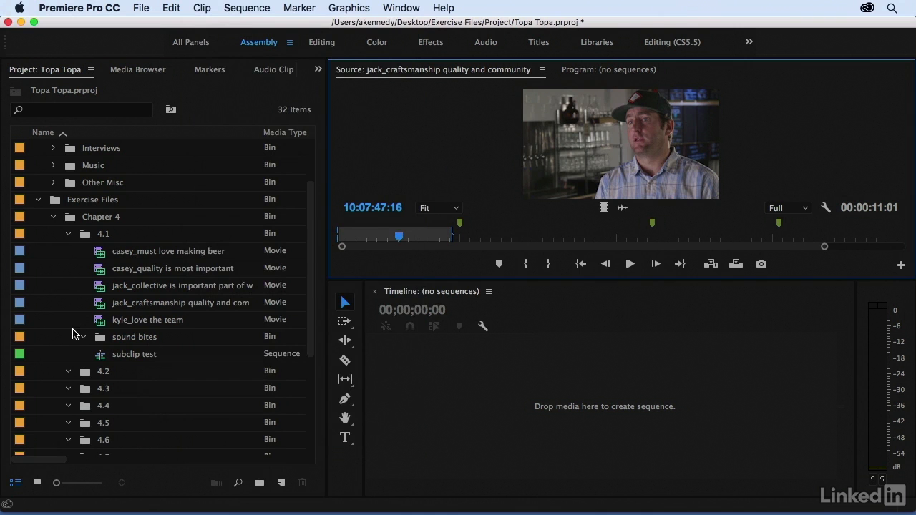
# Make a subclip of the marked range in the sound bites bin, named "jack_craftsmanship quality and community", with trims left unrestricted
pyautogui.click(98, 341)
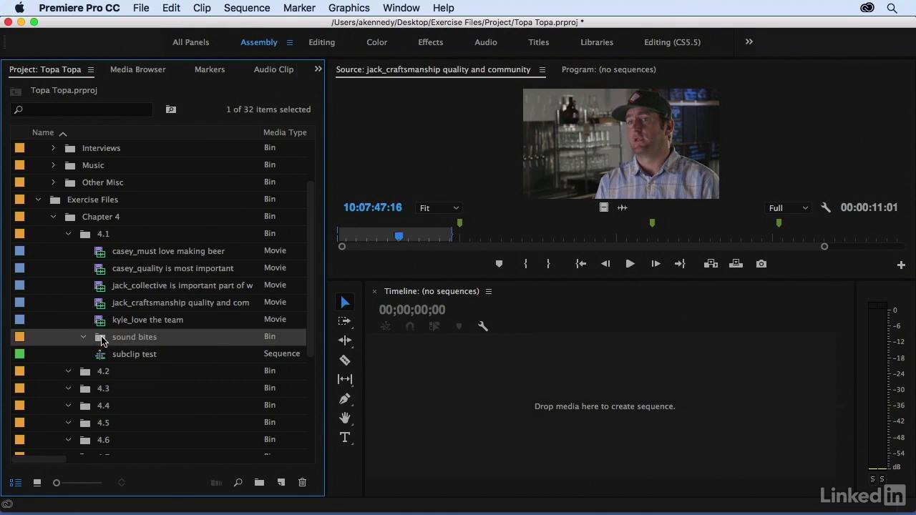
pyautogui.click(403, 125)
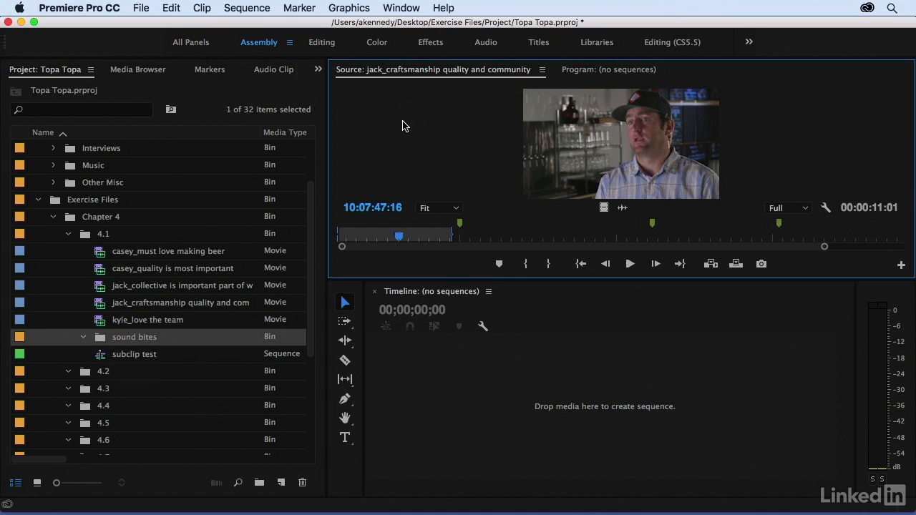
pyautogui.press('super+u')
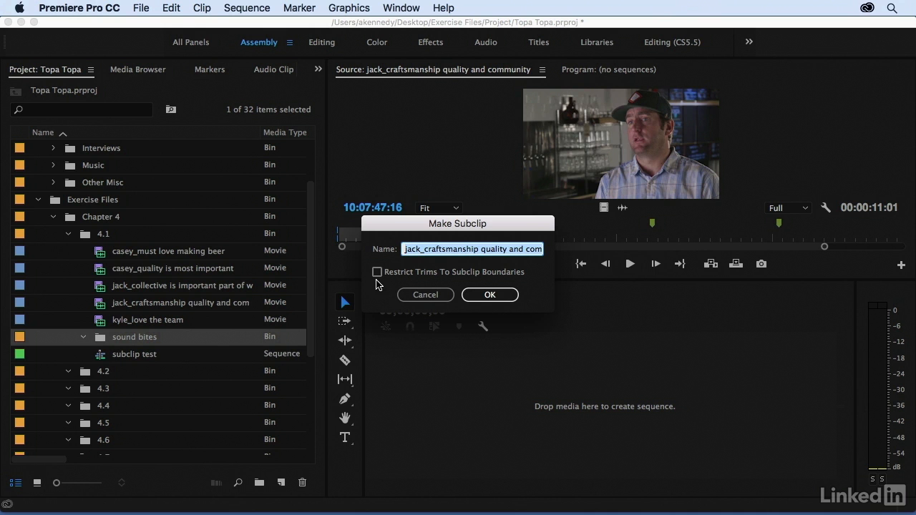
pyautogui.moveTo(508, 249); pyautogui.dragTo(577, 246)
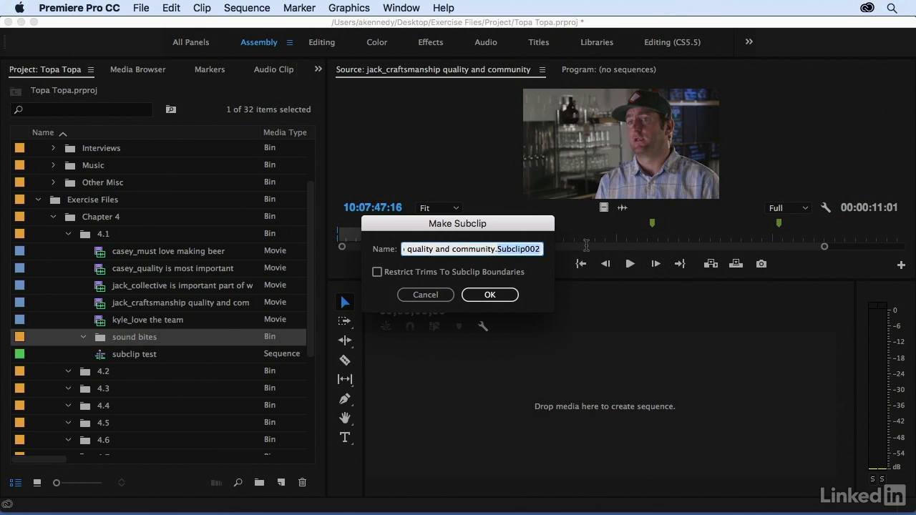
pyautogui.press('BackSpace')
pyautogui.press('BackSpace')
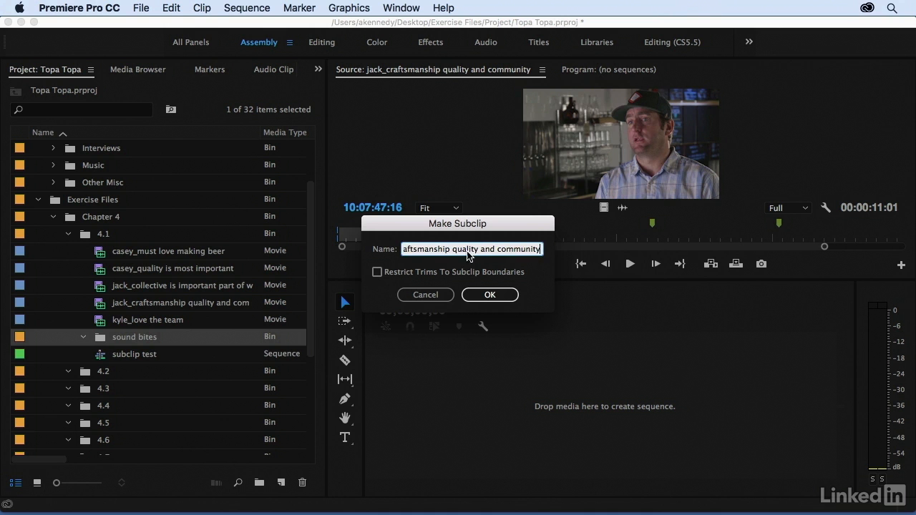
pyautogui.click(479, 297)
pyautogui.moveTo(84, 358); pyautogui.dragTo(99, 334)
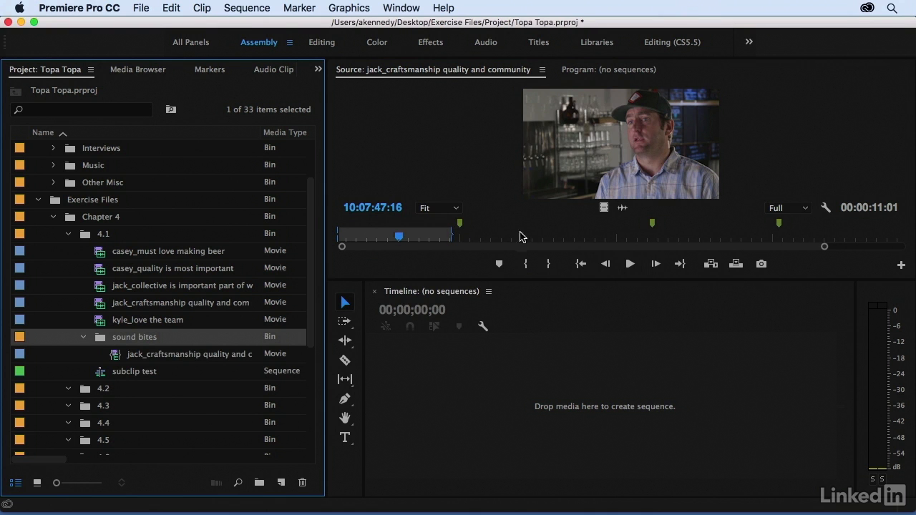
# Mark a second sound bite from just after the first clip marker to 10:07:58:10, and play it from In to Out
pyautogui.moveTo(466, 239); pyautogui.dragTo(451, 239)
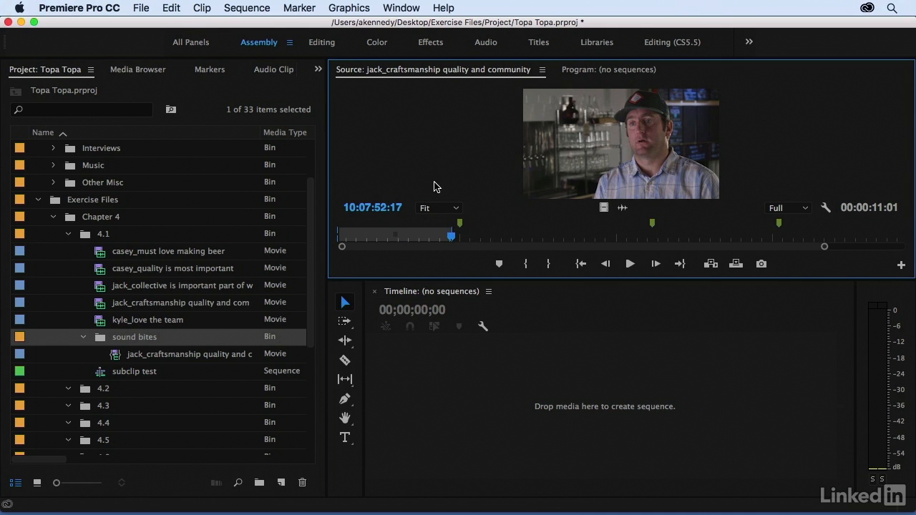
pyautogui.press('space')
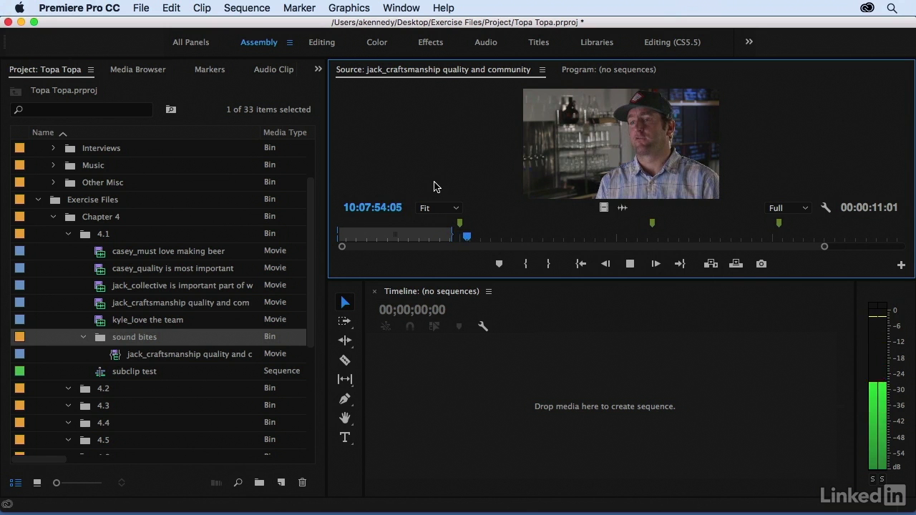
pyautogui.hotkey('alt', 'x')
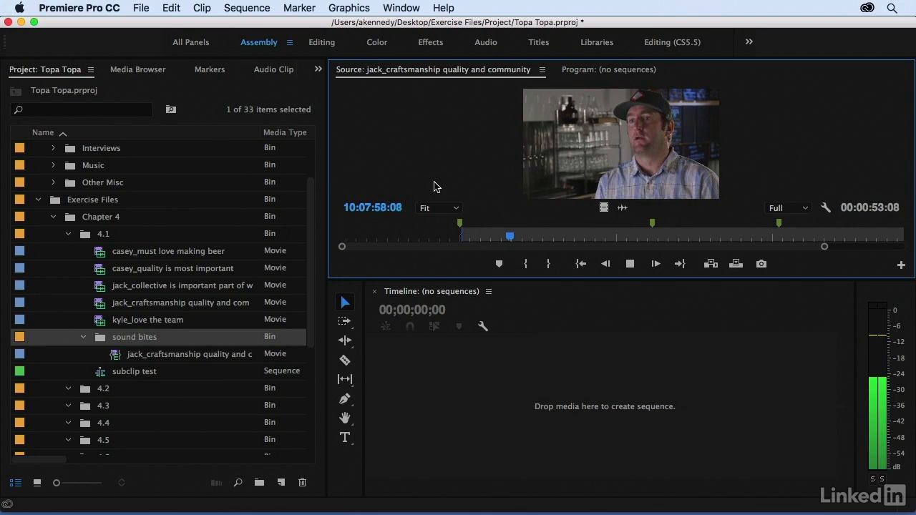
pyautogui.press('space')
pyautogui.press('o')
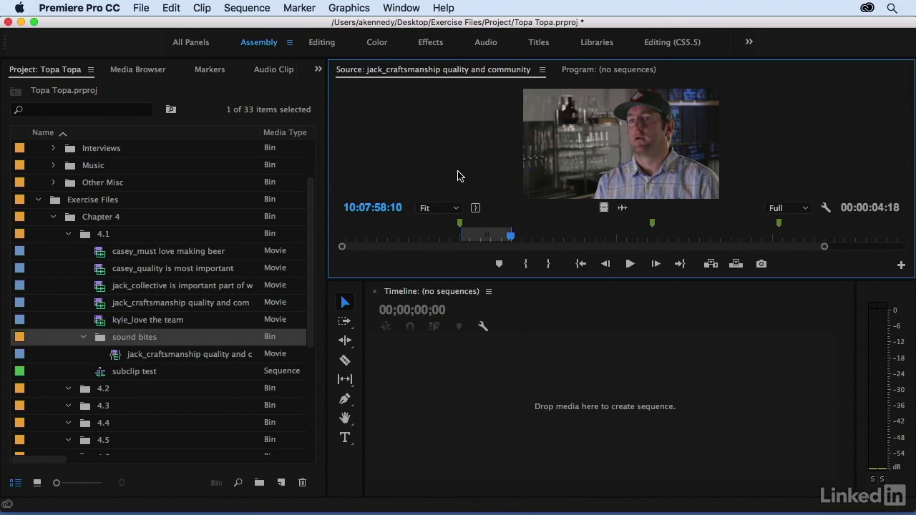
pyautogui.hotkey('ctrl', 'shift', 'space')
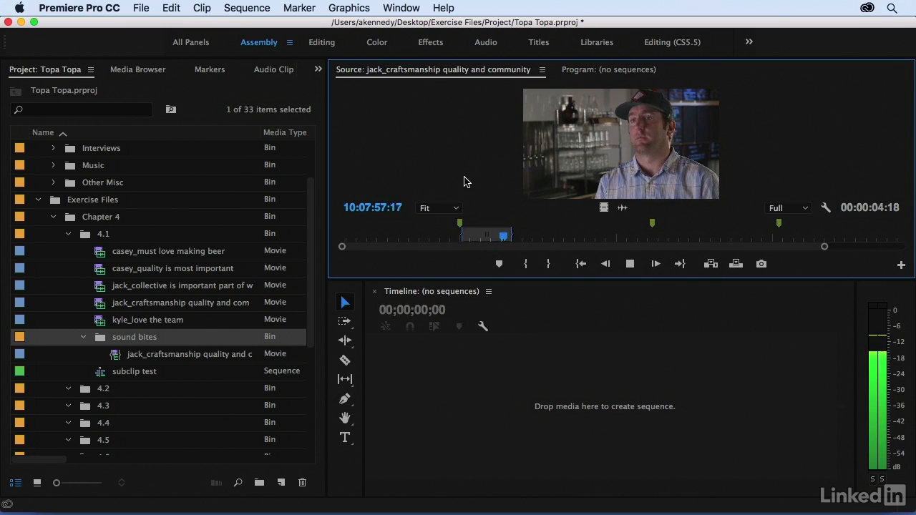
# Display the audio waveform in close-up and extend the Out point slightly for a marked duration of 00:00:04:21
pyautogui.click(620, 207)
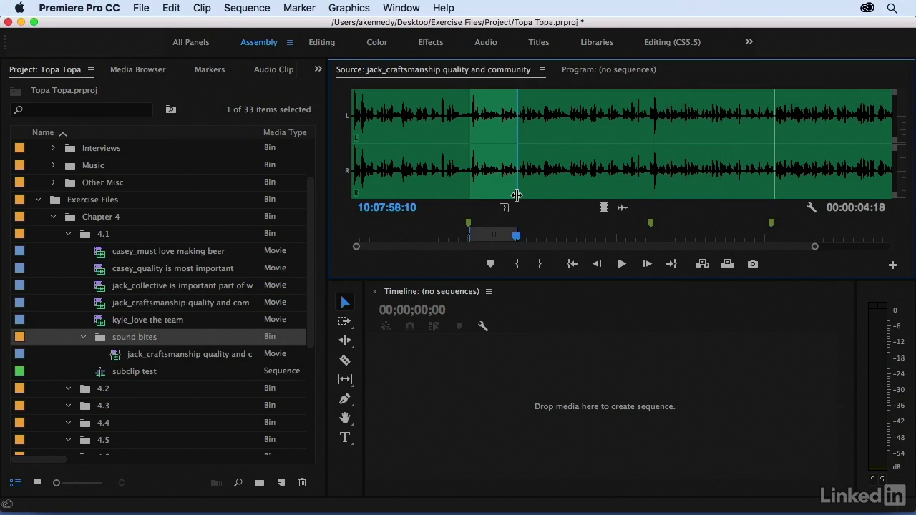
pyautogui.press('=')
pyautogui.press('=')
pyautogui.press('=')
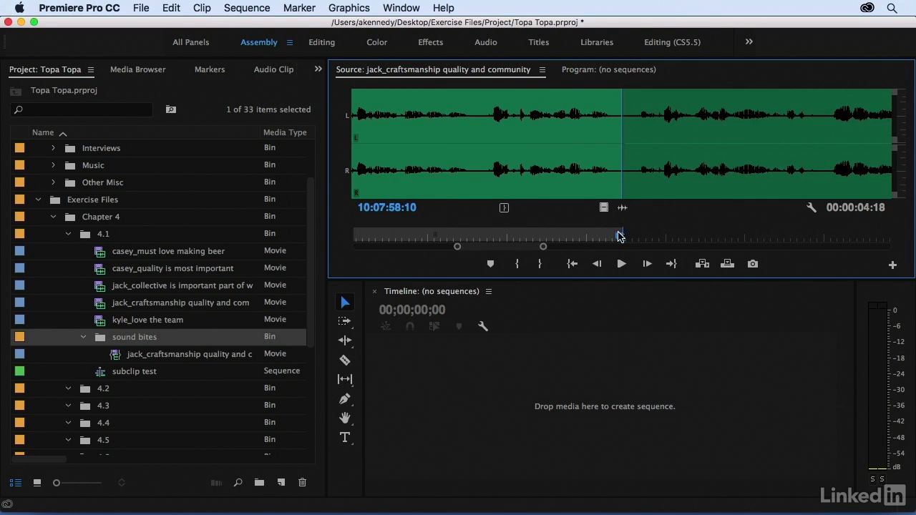
pyautogui.moveTo(624, 231); pyautogui.dragTo(635, 232)
# Play the end of the marked range from about 10:07:57:11 to check the new Out point
pyautogui.moveTo(580, 237); pyautogui.dragTo(548, 140)
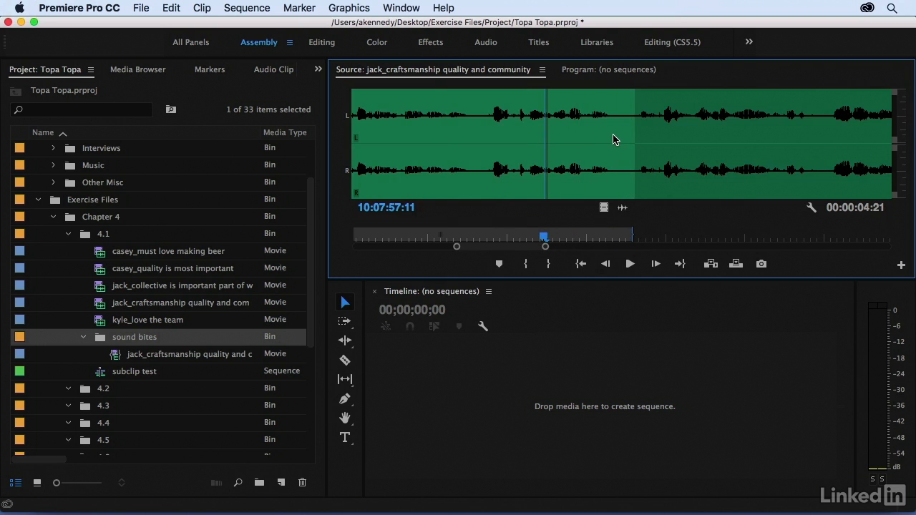
pyautogui.press('space')
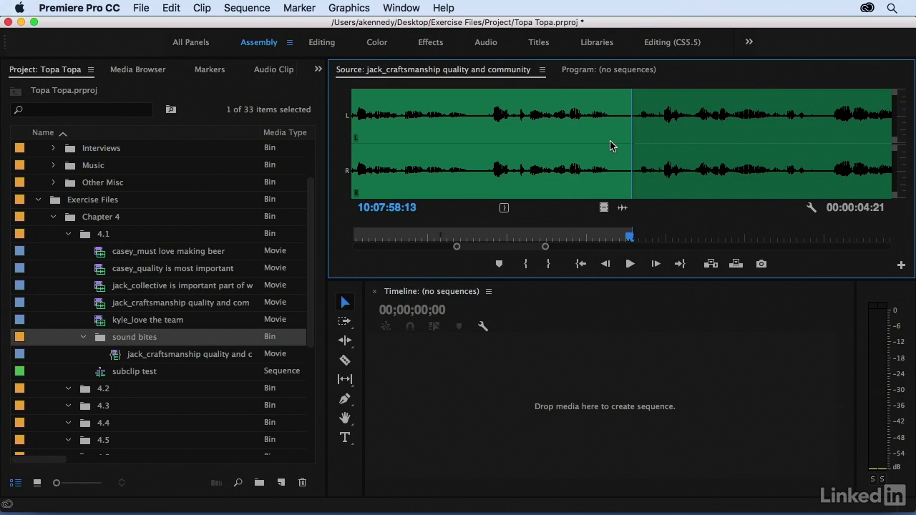
pyautogui.click(610, 143)
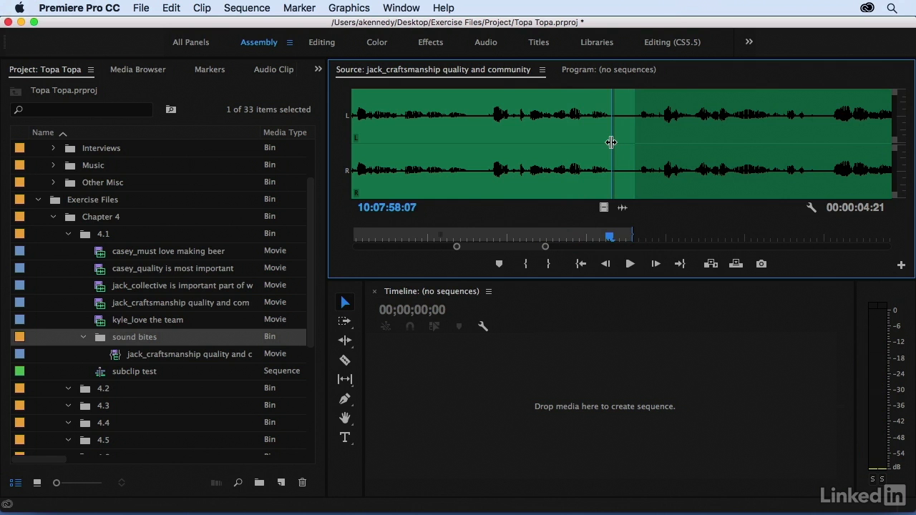
# Make a subclip of the second marked range in the sound bites bin, named "jack_craftsmanship casey cares about beer"
pyautogui.press('super+u')
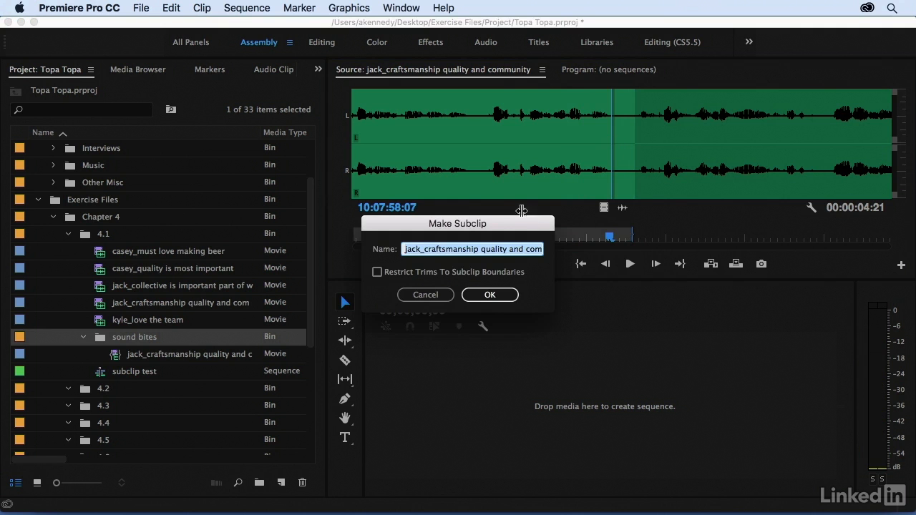
pyautogui.moveTo(487, 252); pyautogui.dragTo(675, 253)
pyautogui.write('casey cares about beer')
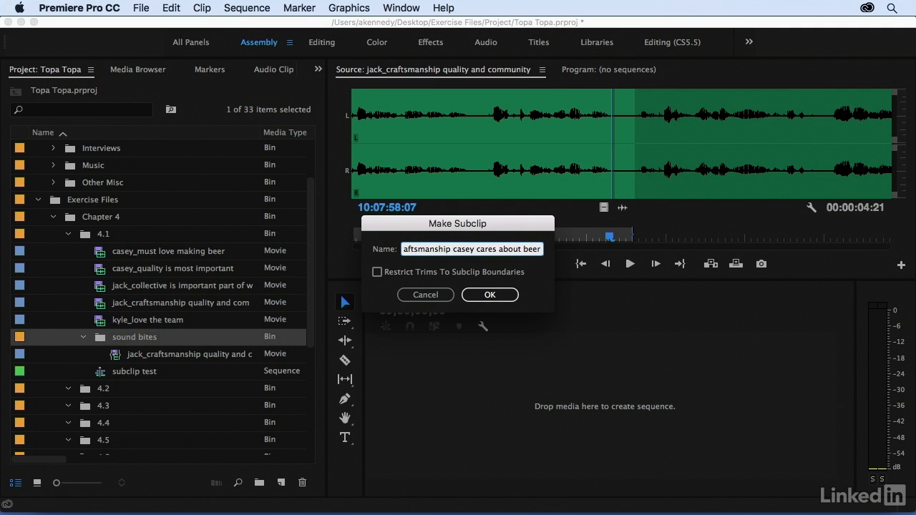
pyautogui.click(503, 295)
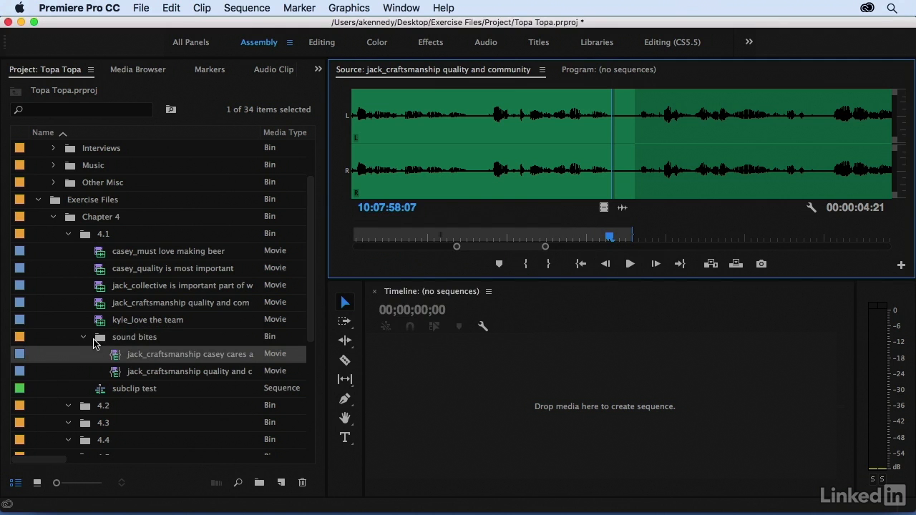
# Return the Source Monitor from the audio waveform to the video image, with nearly the whole clip in the time ruler
pyautogui.click(100, 342)
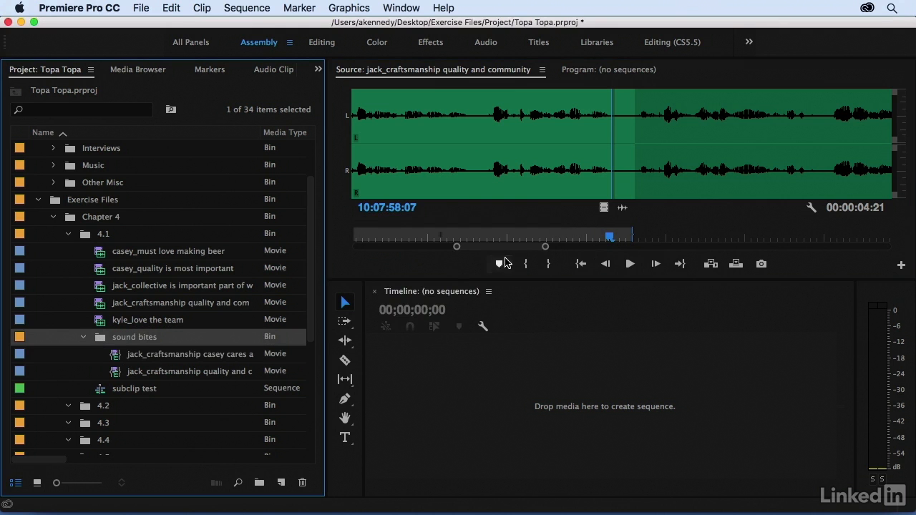
pyautogui.click(603, 207)
pyautogui.moveTo(537, 246); pyautogui.dragTo(853, 250)
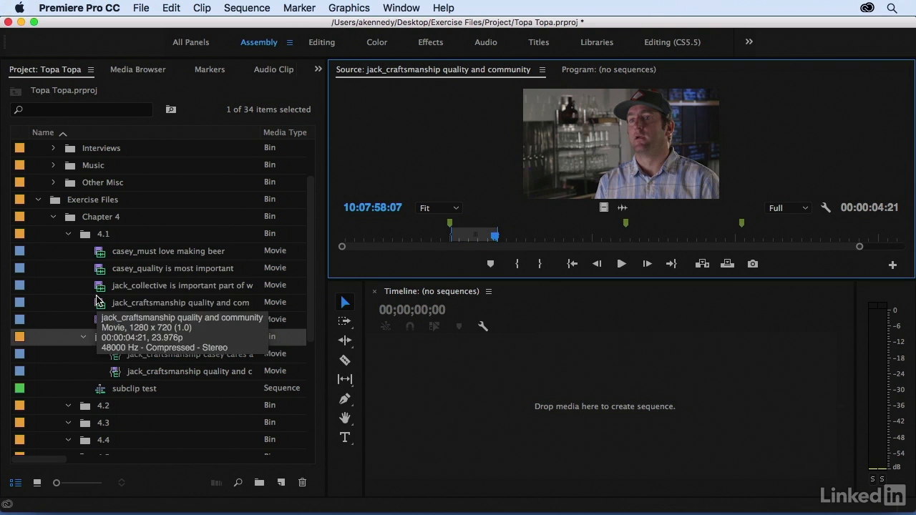
# Open bin 4.1 in its own window and show its clips as large thumbnails in icon view in an enlarged window
pyautogui.click(85, 234)
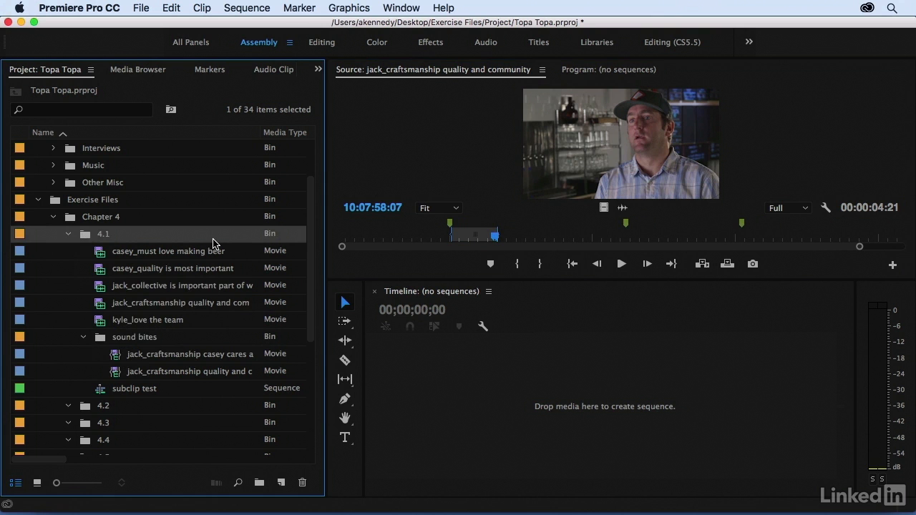
pyautogui.doubleClick(85, 236)
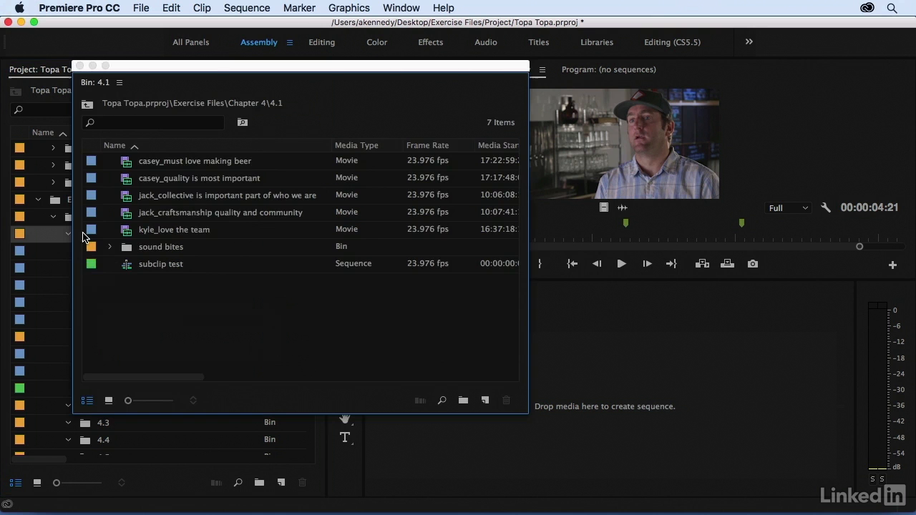
pyautogui.click(109, 400)
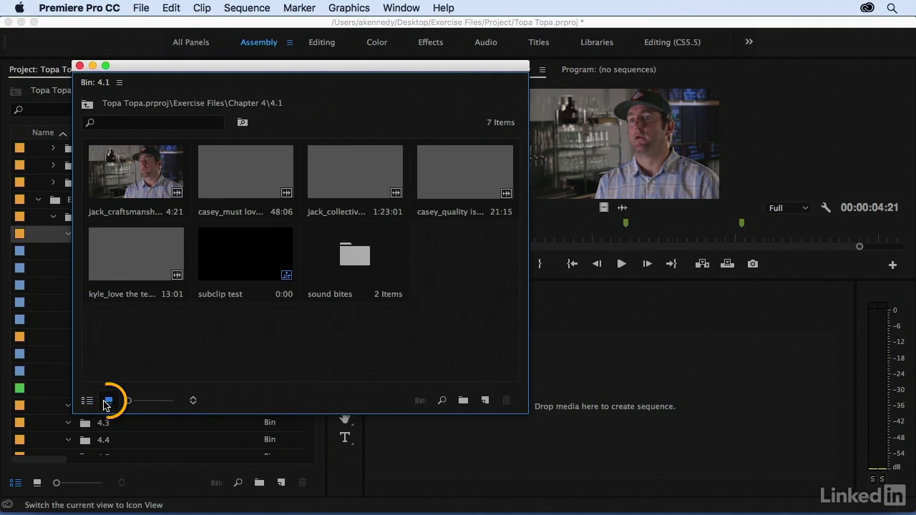
pyautogui.moveTo(526, 413); pyautogui.dragTo(646, 461)
pyautogui.moveTo(131, 446); pyautogui.dragTo(172, 446)
pyautogui.moveTo(634, 326); pyautogui.dragTo(637, 217)
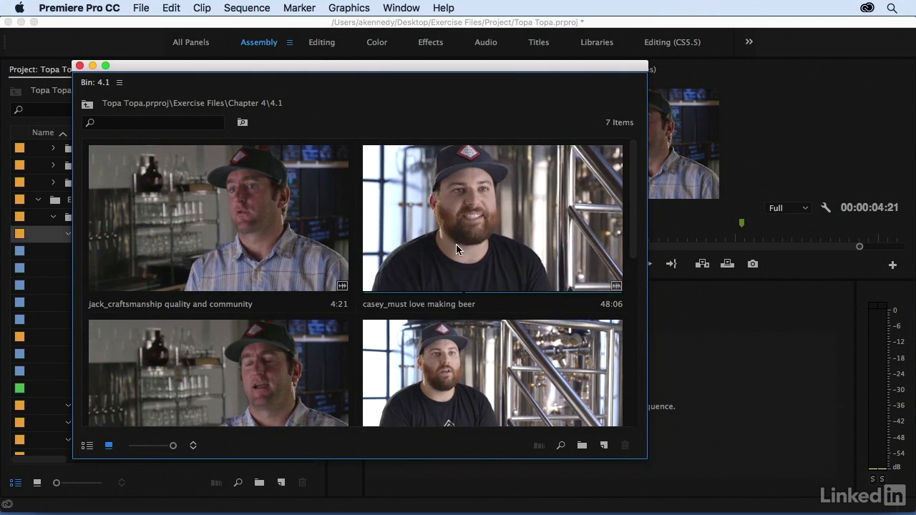
# Preview the "casey_must love making beer" thumbnail, mark a 5:15 sound bite at its start, and load the clip in the Source Monitor
pyautogui.click(387, 253)
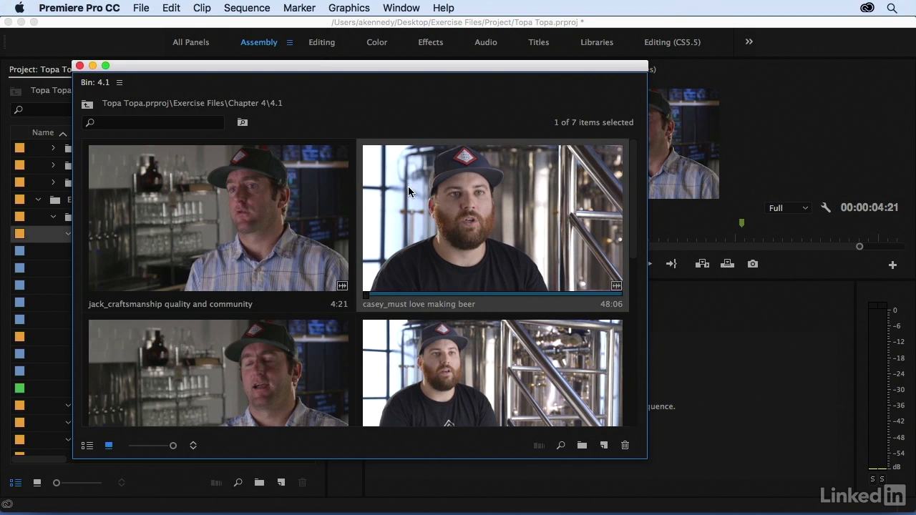
pyautogui.press('space')
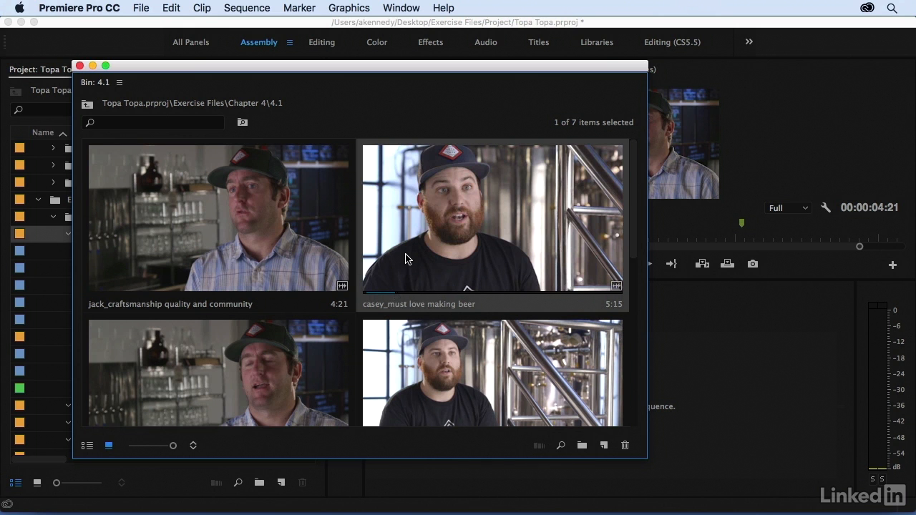
pyautogui.doubleClick(431, 198)
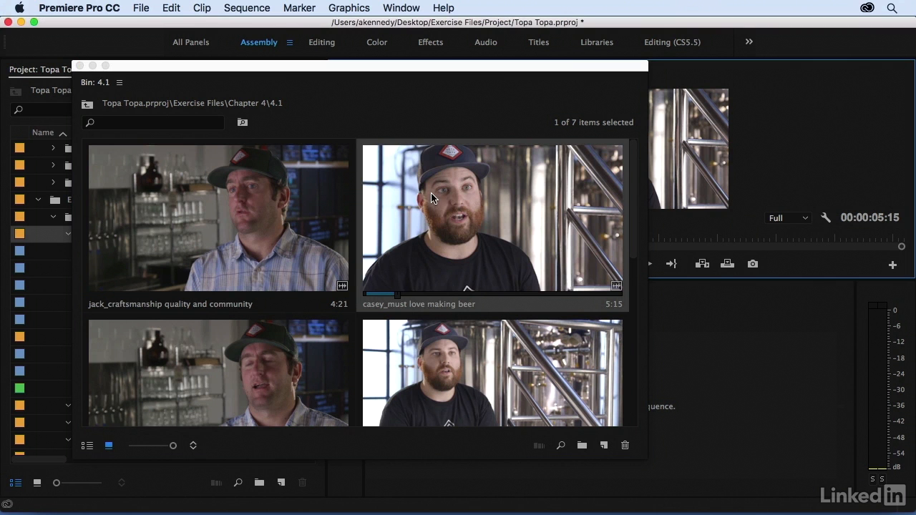
pyautogui.click(79, 65)
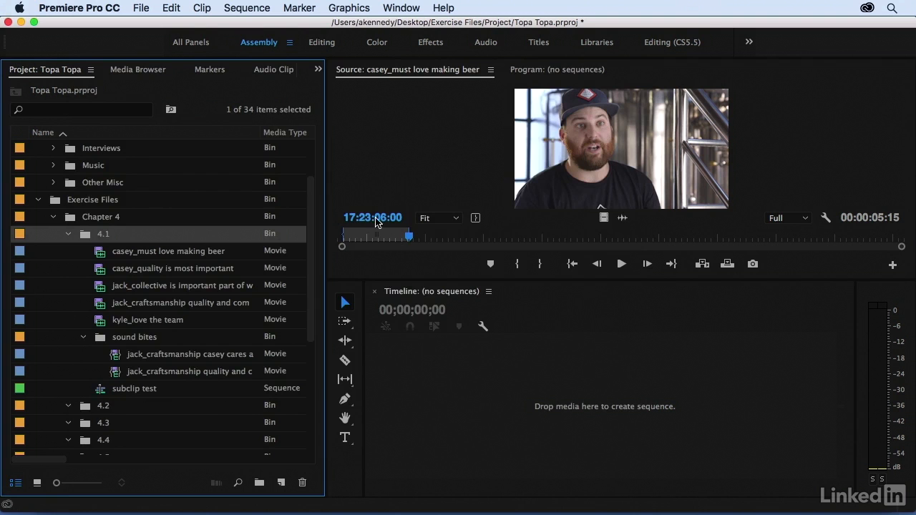
# Play the marked bite, display its waveform in close-up, and extend the Out point to 17:23:06:02
pyautogui.click(377, 179)
pyautogui.press('space')
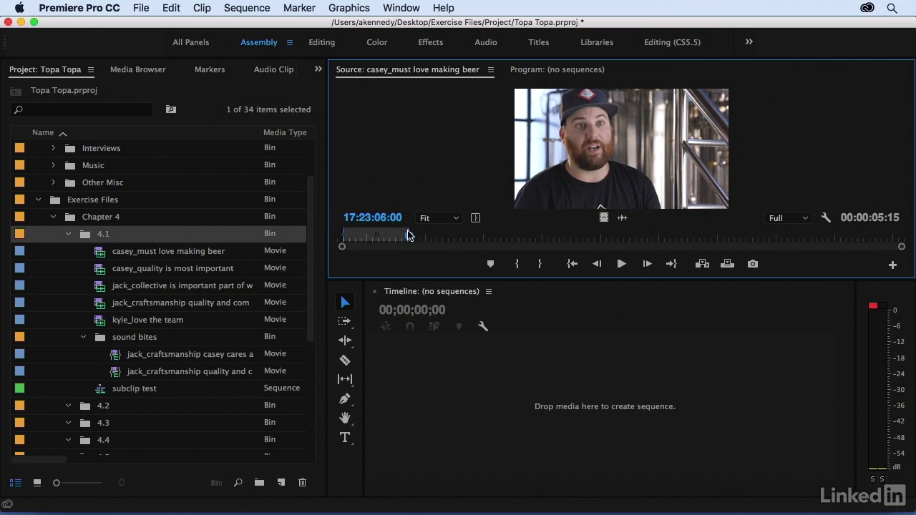
pyautogui.click(621, 217)
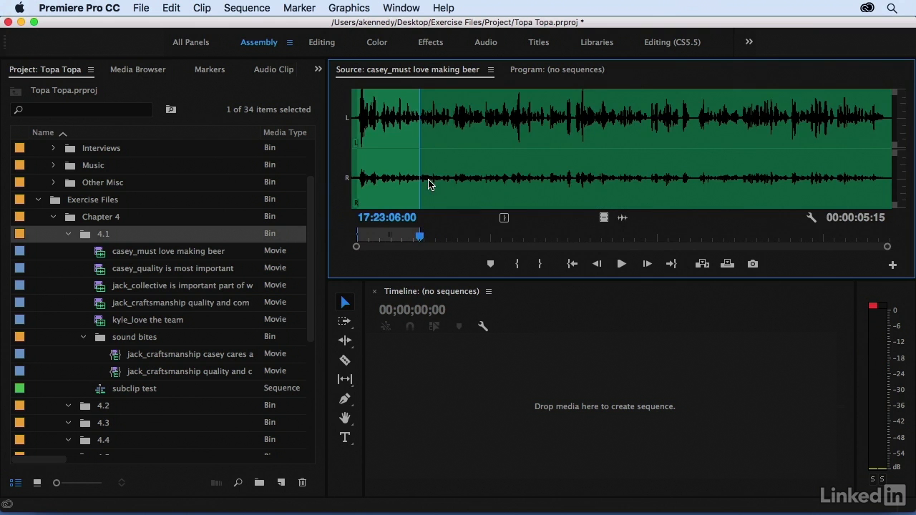
pyautogui.press('=')
pyautogui.press('=')
pyautogui.click(629, 99)
pyautogui.press('o')
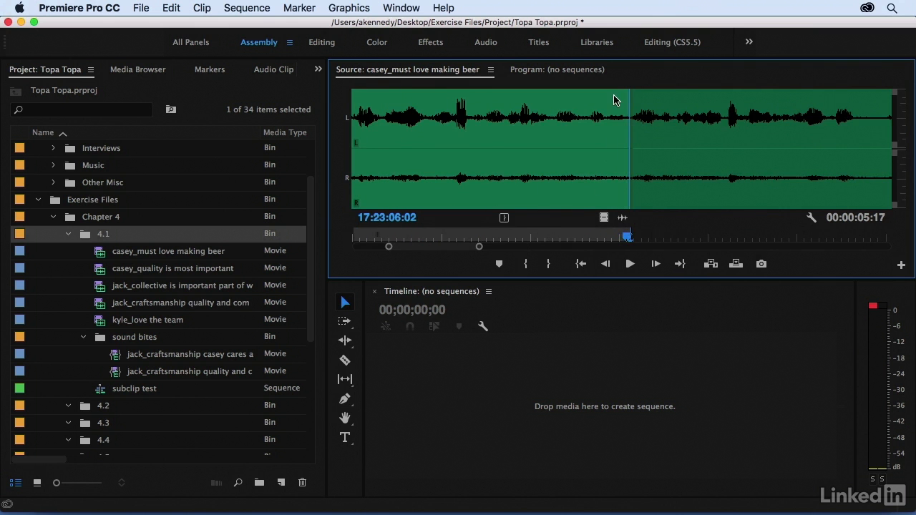
# Make a subclip of the marked range named "casey_obsessed with beer" and move it into the sound bites bin
pyautogui.press('super+u')
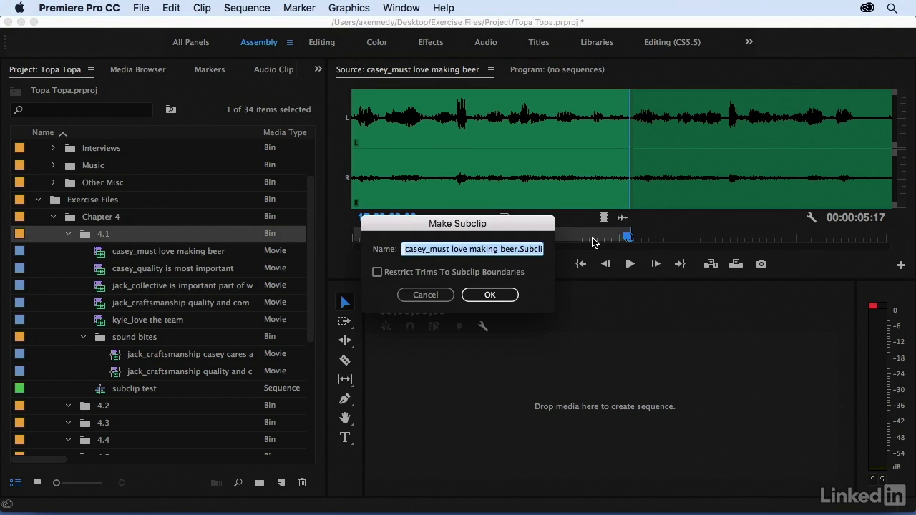
pyautogui.moveTo(441, 249); pyautogui.dragTo(634, 262)
pyautogui.write('obsessed with beer')
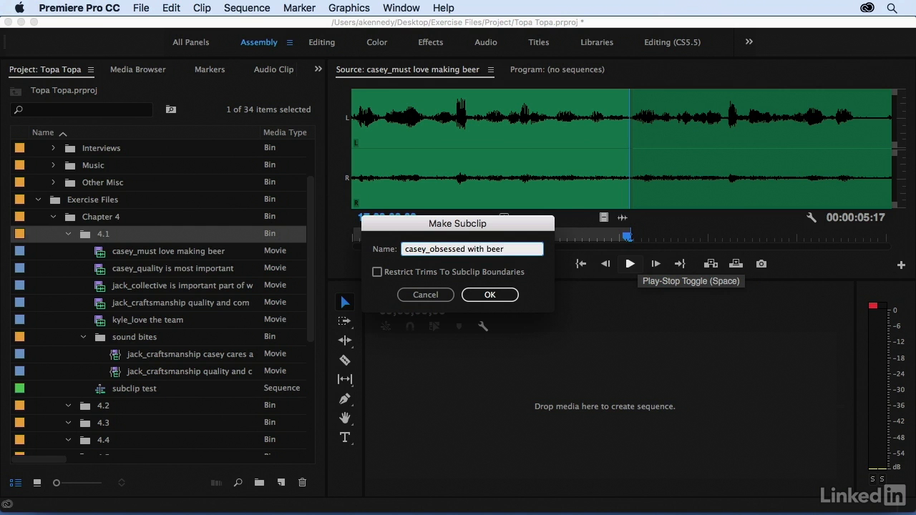
pyautogui.press('Return')
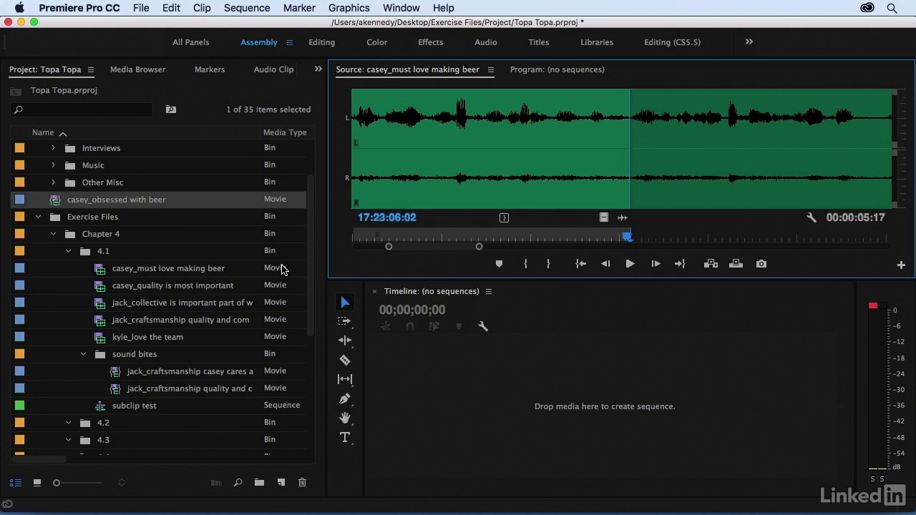
pyautogui.click(54, 206)
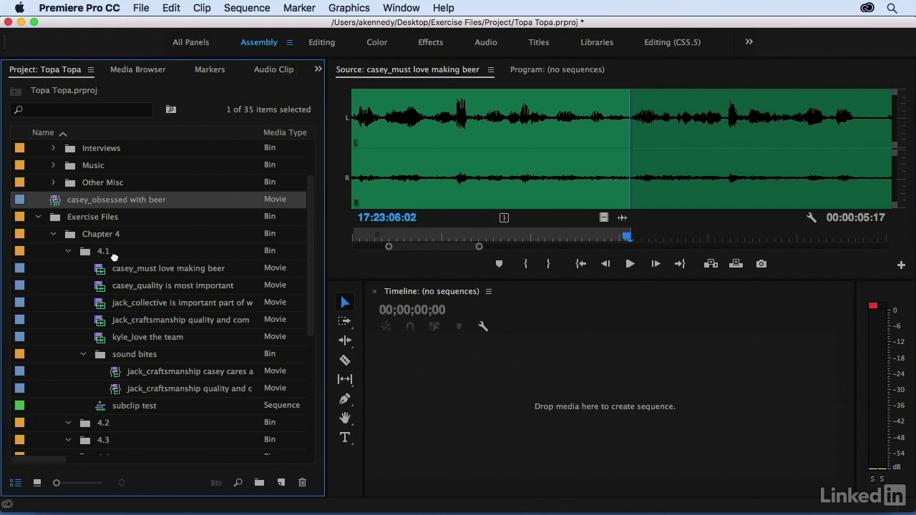
pyautogui.moveTo(100, 355); pyautogui.dragTo(101, 354)
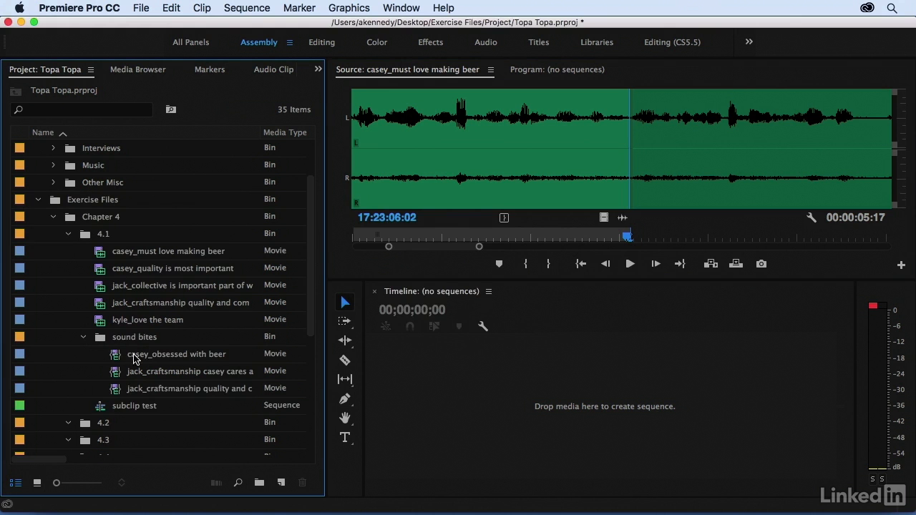
# Load "jack_craftsmanship quality and community" in the Source Monitor and make a subclip of its marked range named "unrestricted"
pyautogui.moveTo(479, 247); pyautogui.dragTo(669, 248)
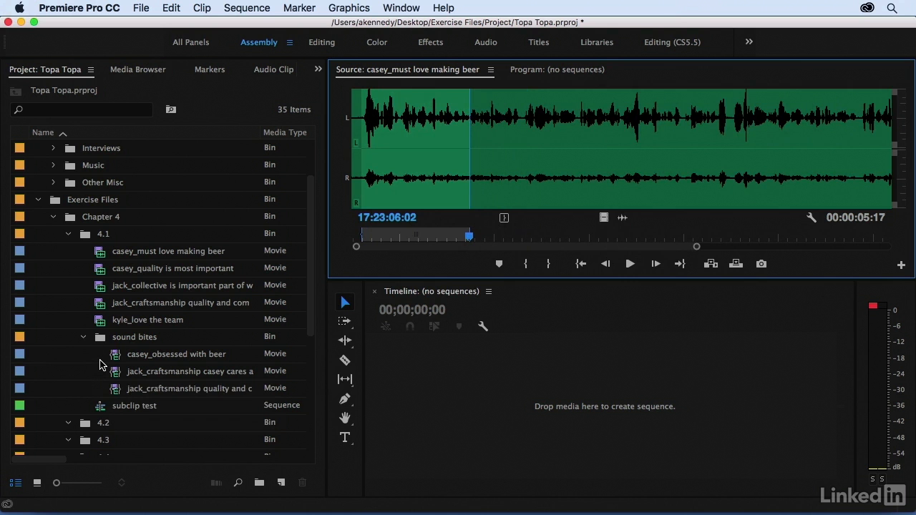
pyautogui.doubleClick(100, 307)
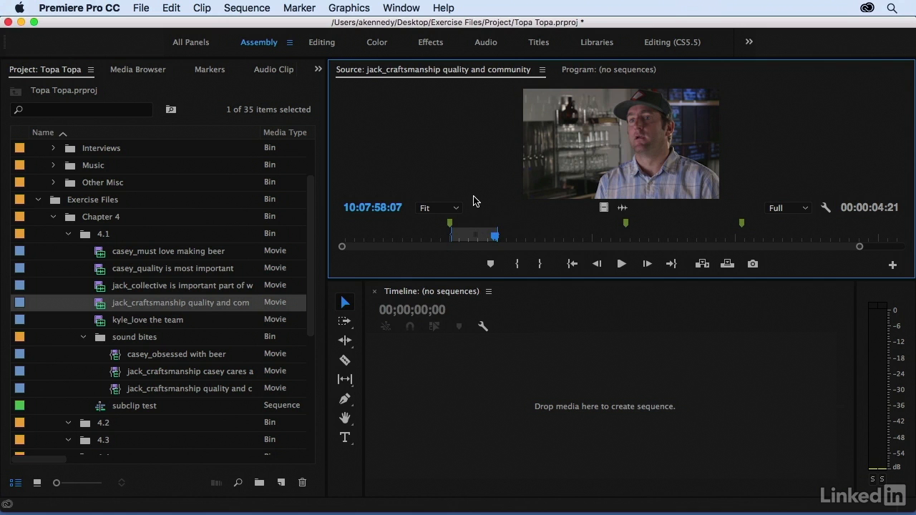
pyautogui.press('super+u')
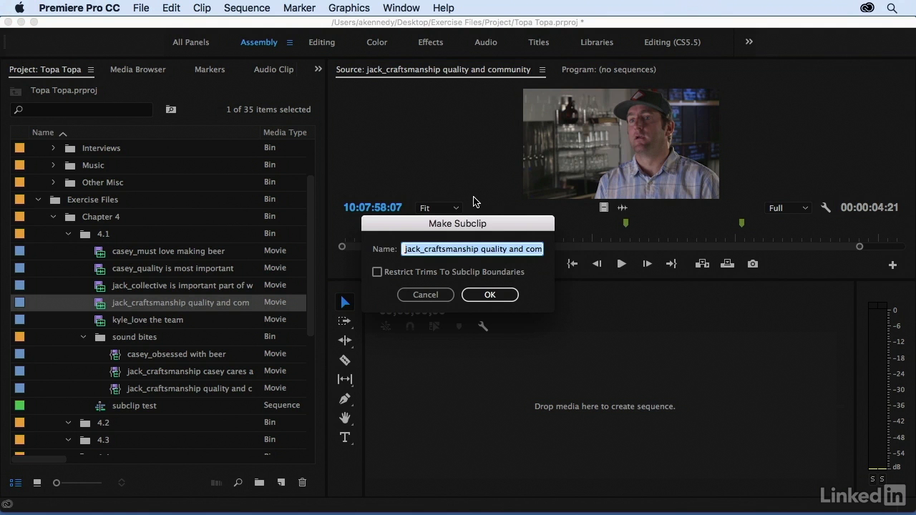
pyautogui.write('unrestricted')
pyautogui.press('Return')
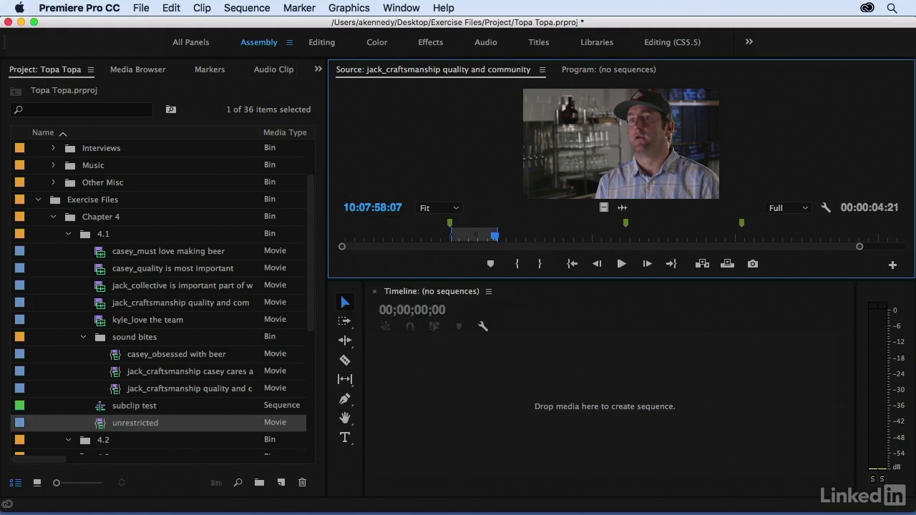
# Make a subclip named "restricted" from the same marked range, with trims restricted to the subclip boundaries
pyautogui.press('super+u')
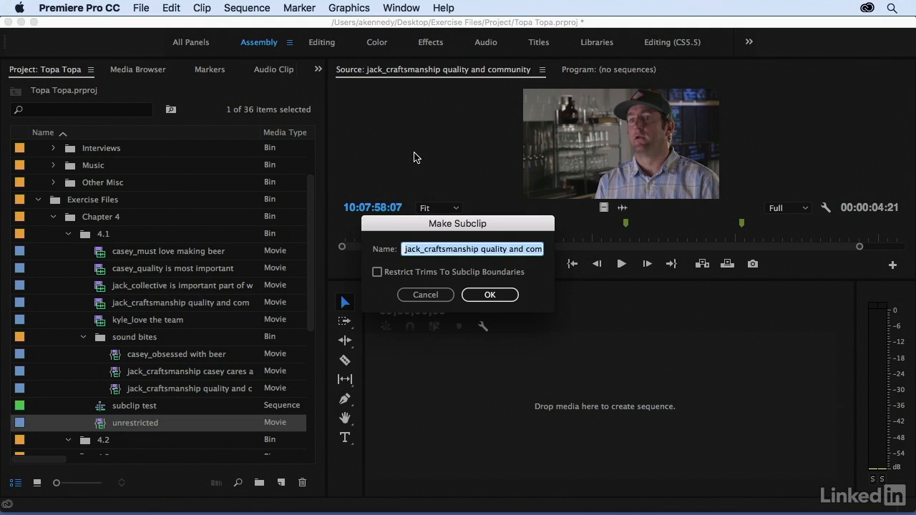
pyautogui.write('restricted')
pyautogui.click(486, 295)
# Open the "subclip test" sequence and place the "restricted" and "unrestricted" subclips on V1 and A1 with a gap between them
pyautogui.scroll(-1, 45, 387)
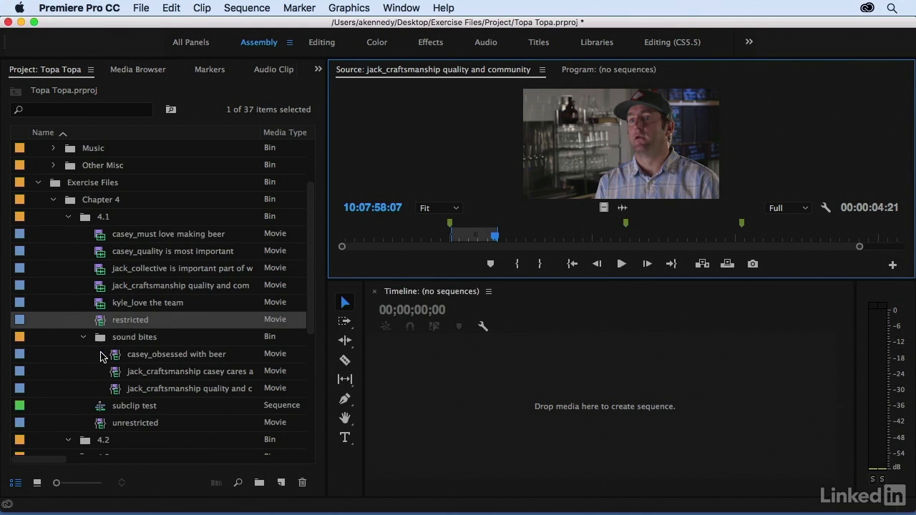
pyautogui.doubleClick(99, 410)
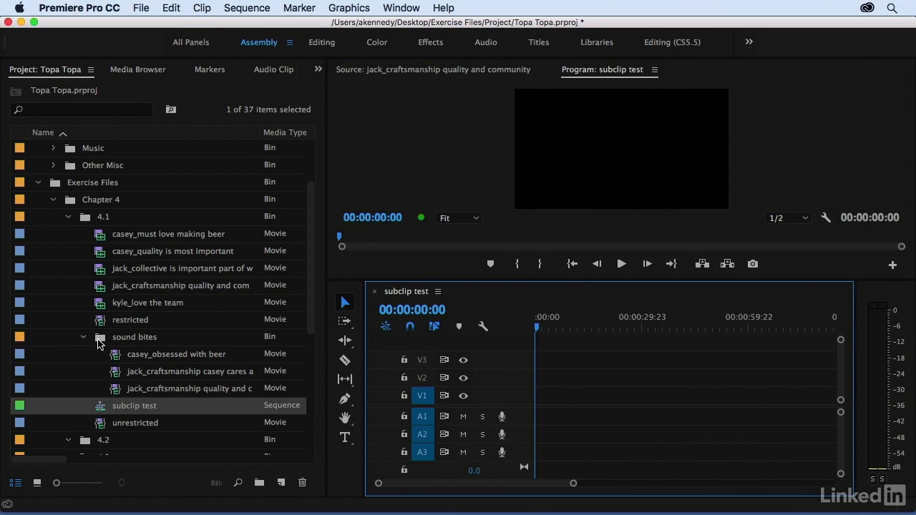
pyautogui.moveTo(100, 324); pyautogui.dragTo(559, 401)
pyautogui.moveTo(100, 428); pyautogui.dragTo(585, 400)
pyautogui.click(549, 324)
pyautogui.press('=')
pyautogui.press('=')
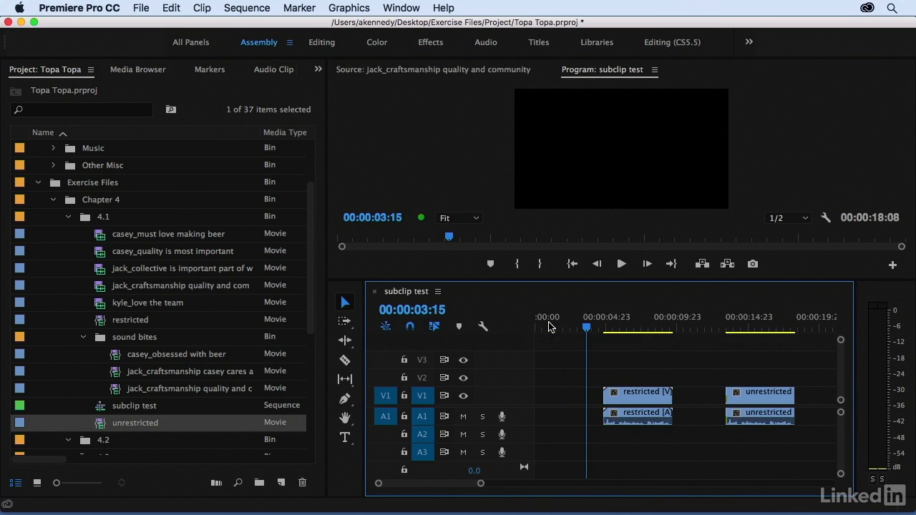
# Try to trim the "restricted" clip in the sequence outward past its start and end
pyautogui.click(670, 389)
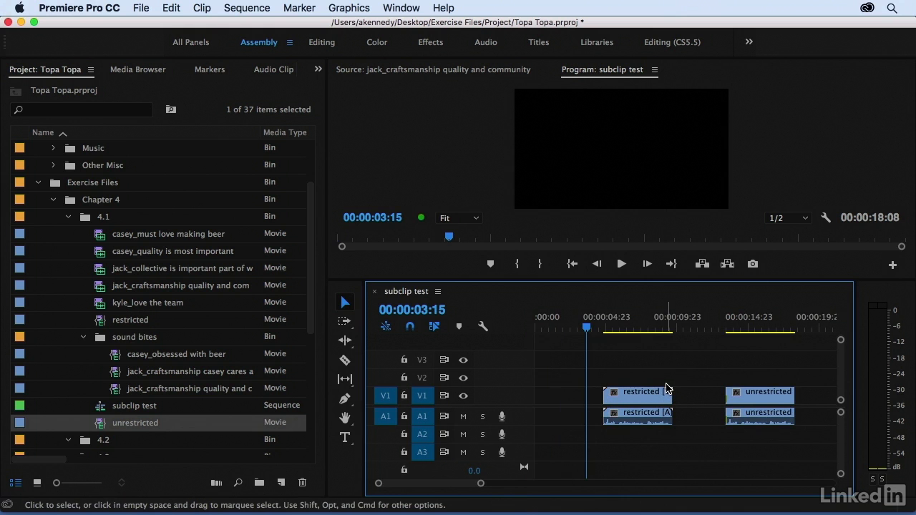
pyautogui.click(635, 319)
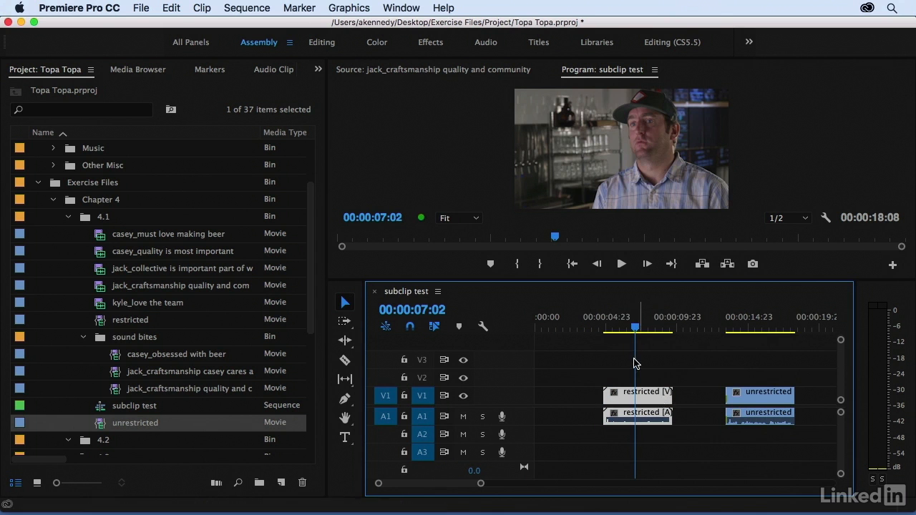
pyautogui.click(431, 72)
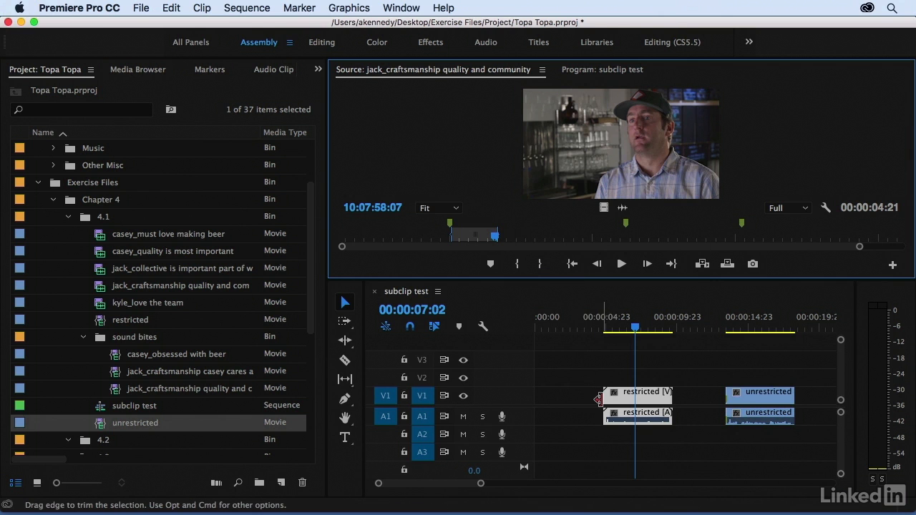
pyautogui.moveTo(600, 399); pyautogui.dragTo(570, 398)
pyautogui.click(670, 396)
pyautogui.hscroll(1, 748, 367)
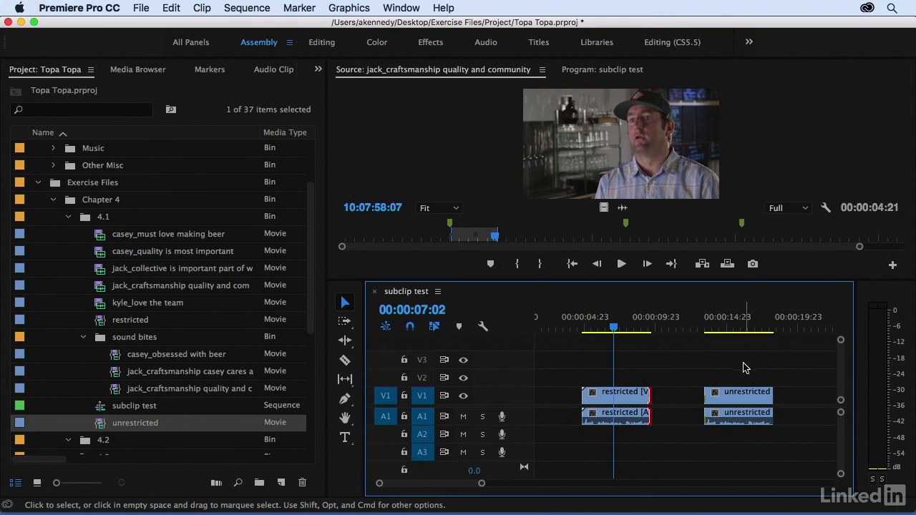
# Extend the "unrestricted" clip's start about 3 seconds earlier and its end to 00:01:06:19, and bring the source clip back into view
pyautogui.moveTo(704, 398); pyautogui.dragTo(670, 397)
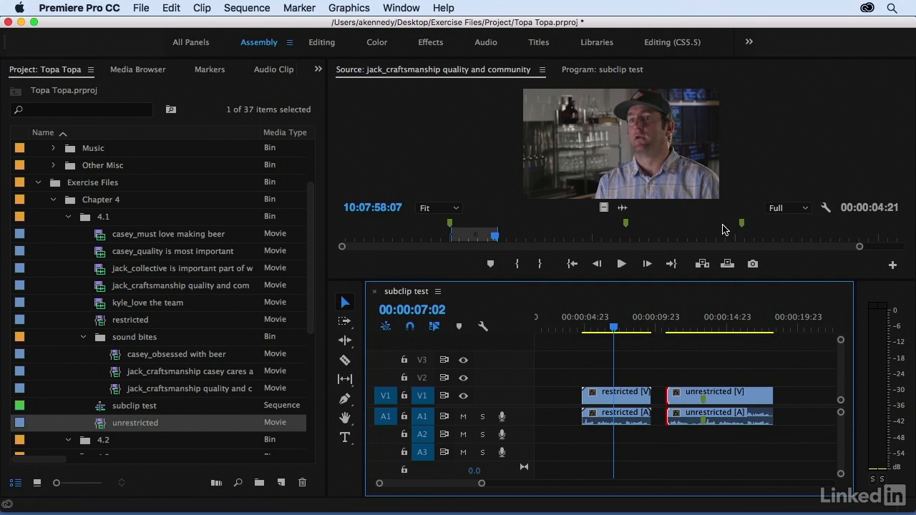
pyautogui.click(687, 330)
pyautogui.press('\\')
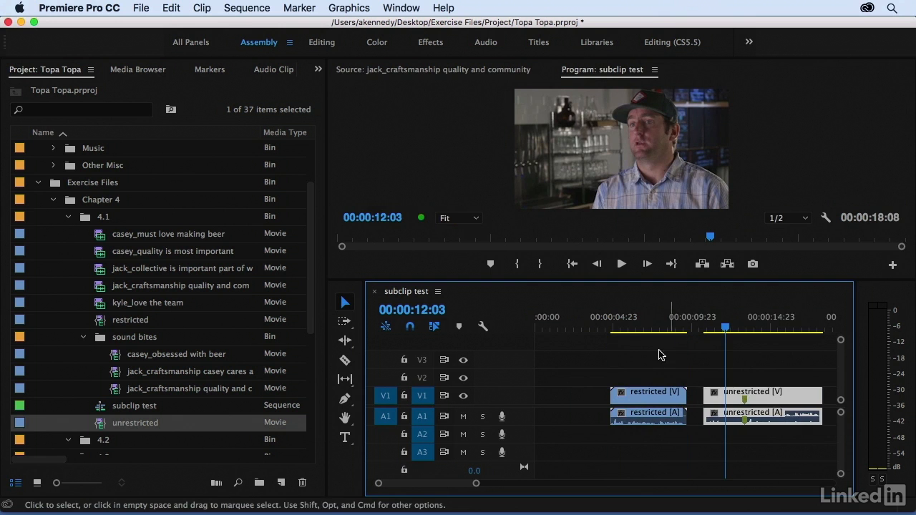
pyautogui.moveTo(814, 404); pyautogui.dragTo(689, 396)
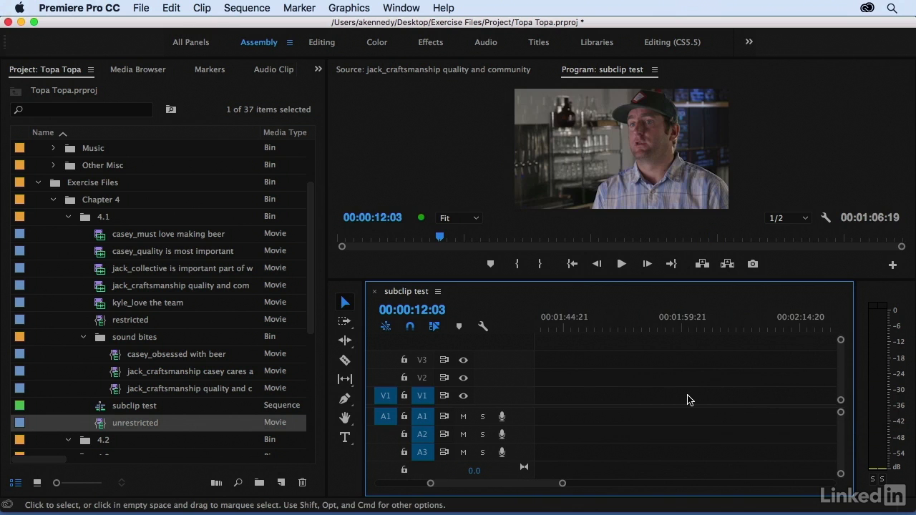
pyautogui.press('\\')
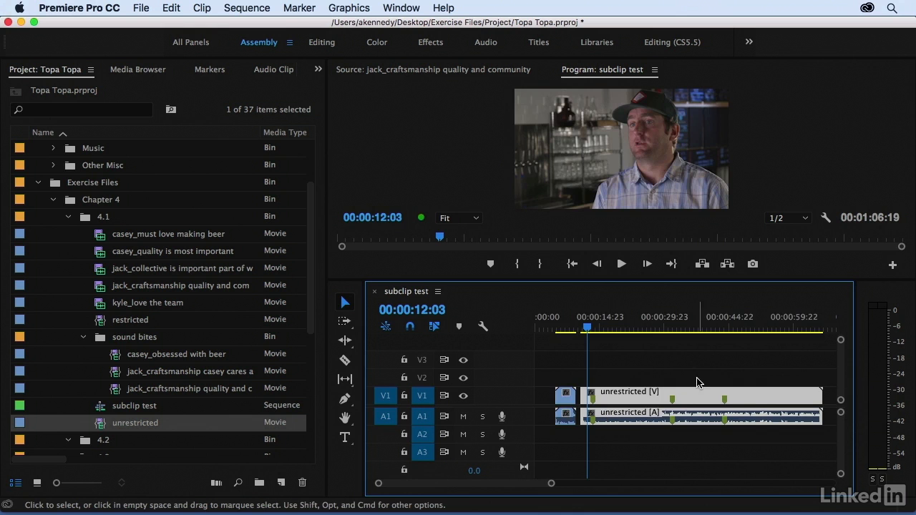
pyautogui.click(401, 71)
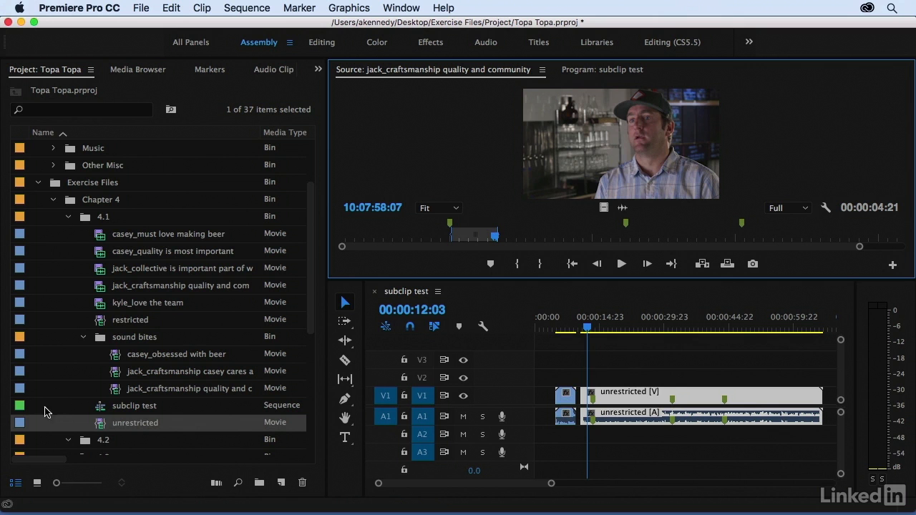
# Edit the "restricted" subclip in the project so its trims are no longer restricted to the subclip boundaries
pyautogui.click(99, 324)
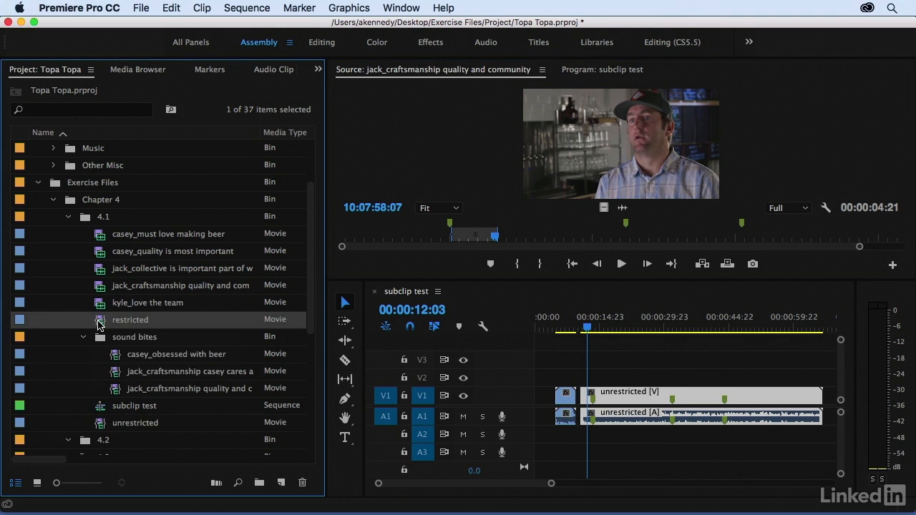
pyautogui.rightClick(99, 323)
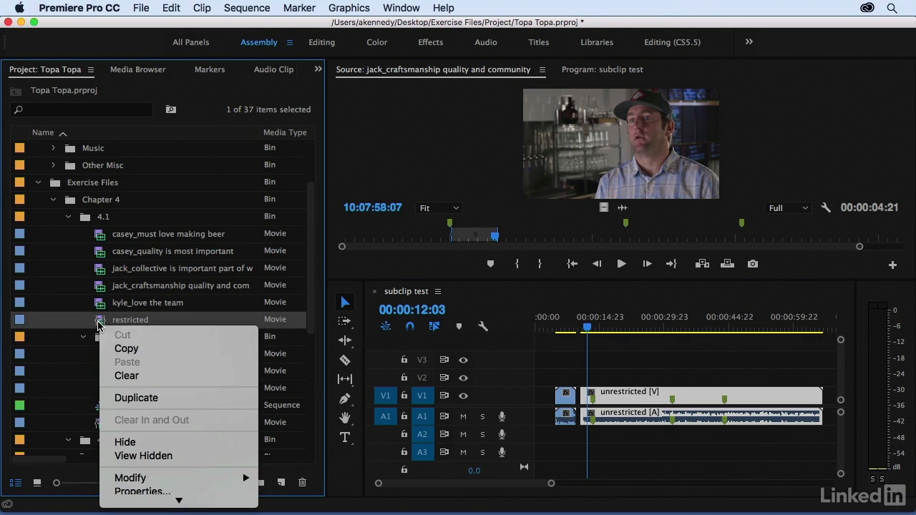
pyautogui.scroll(-5, 163, 387)
pyautogui.click(163, 370)
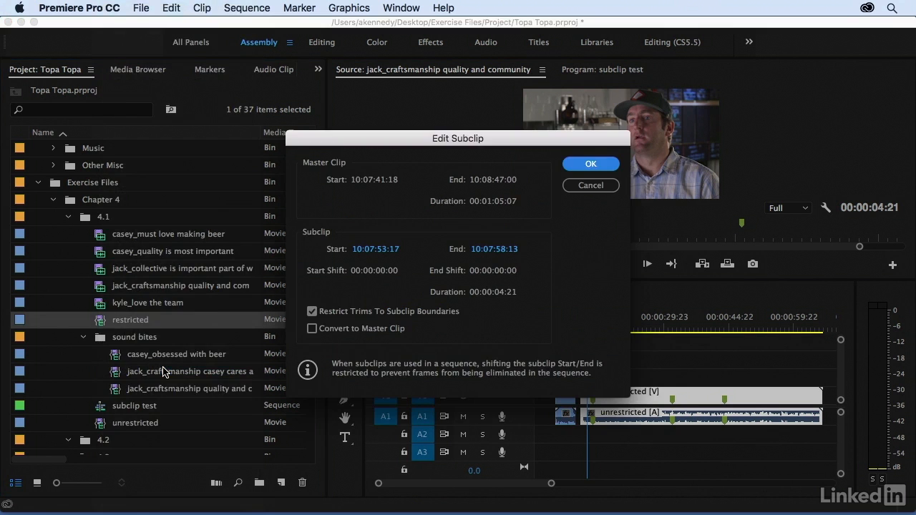
pyautogui.click(311, 312)
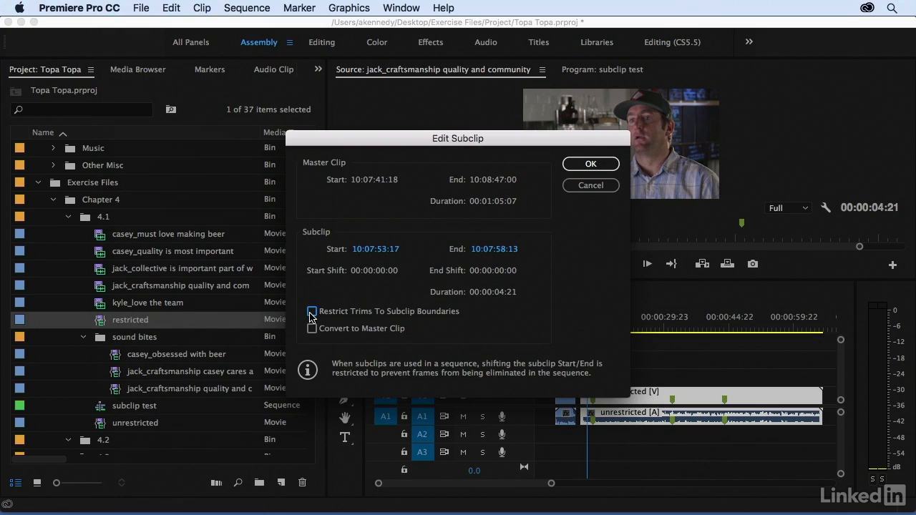
pyautogui.click(591, 164)
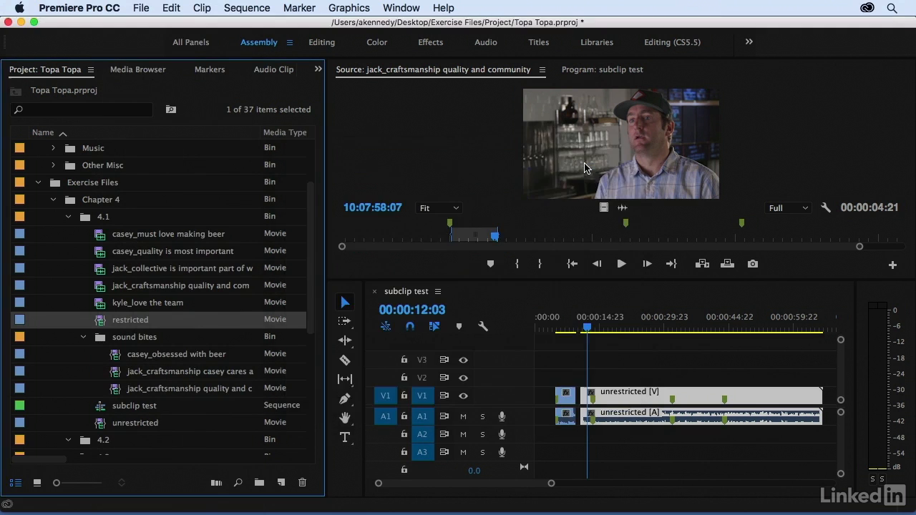
# Place the edited "restricted" subclip on V1 and A1 about 10 seconds after the "unrestricted" clip, and set the playhead to 00:01:18:17
pyautogui.scroll(-5, 573, 347)
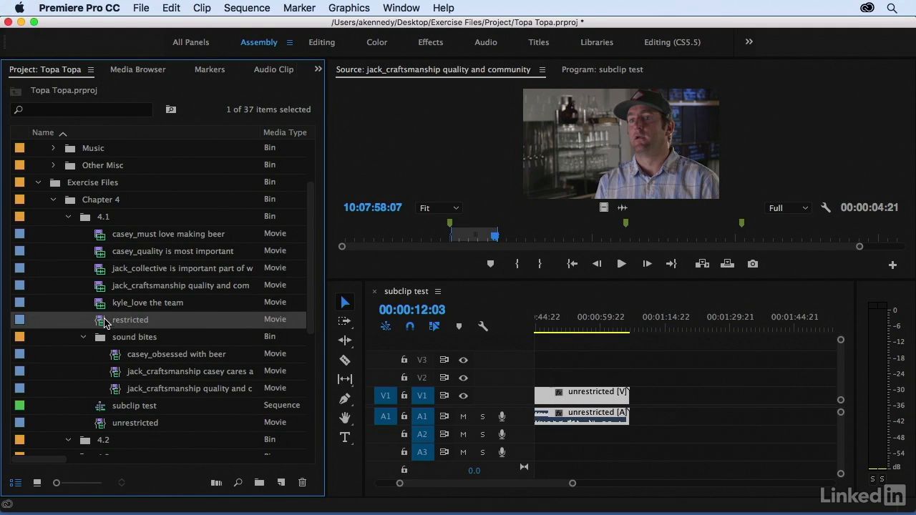
pyautogui.moveTo(101, 328); pyautogui.dragTo(684, 405)
pyautogui.click(682, 326)
pyautogui.press('=')
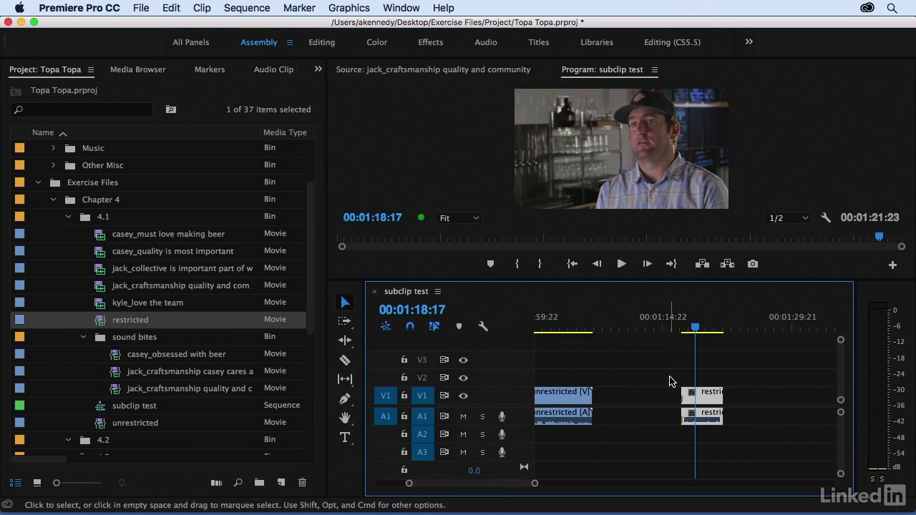
# Extend the newly placed "restricted" clip's start about 3 seconds earlier and its end about 4 seconds later
pyautogui.moveTo(687, 401); pyautogui.dragTo(656, 401)
pyautogui.moveTo(722, 398); pyautogui.dragTo(757, 397)
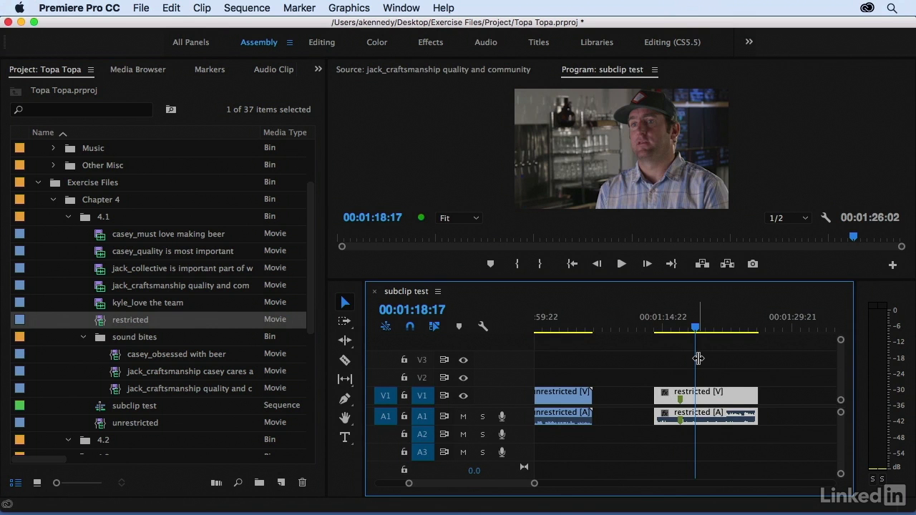
pyautogui.press('-')
pyautogui.press('-')
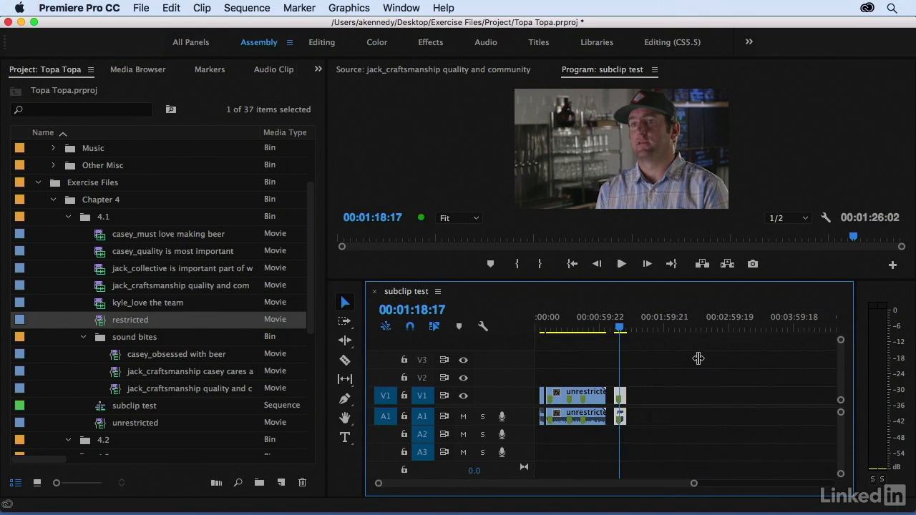